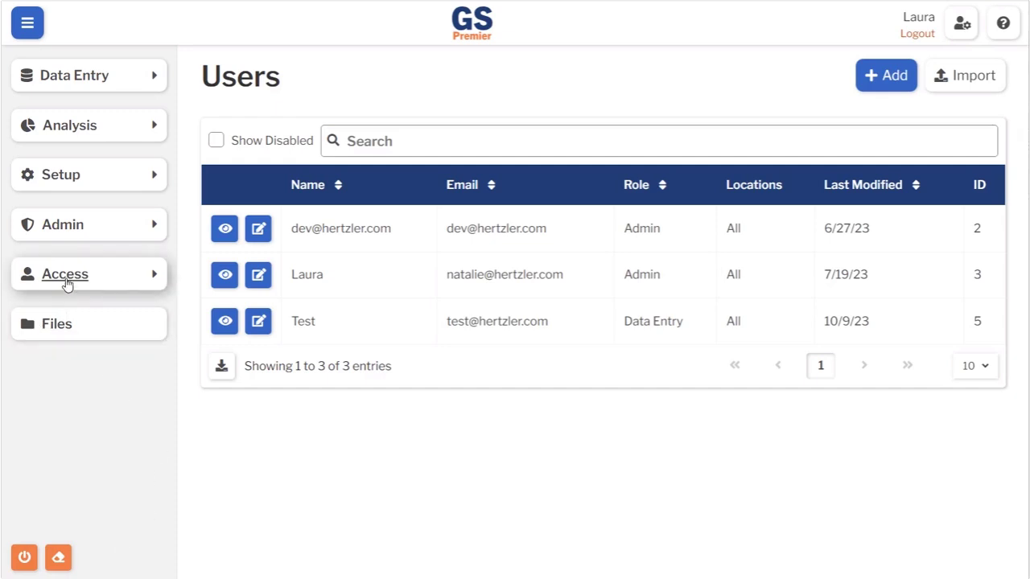
- Expand the Access section in the sidebar to reach the Users page with its three users
click(68, 283)
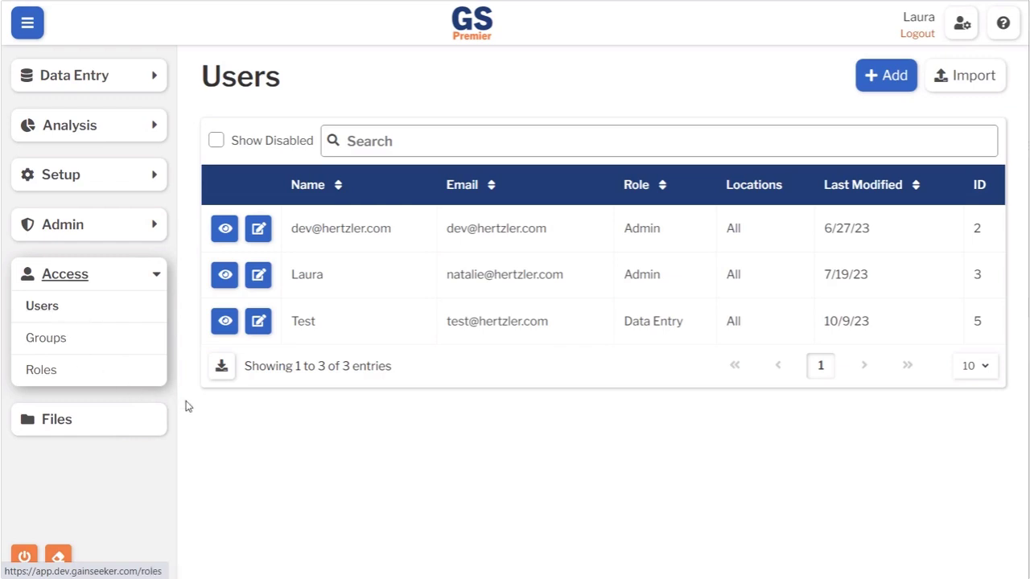
click(225, 322)
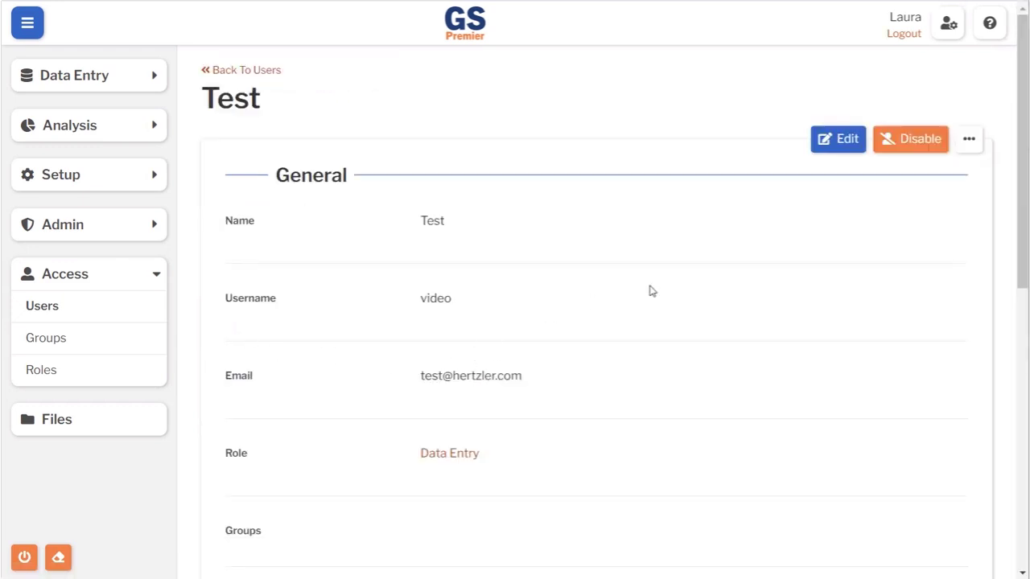
drag(1025, 181, 1006, 142)
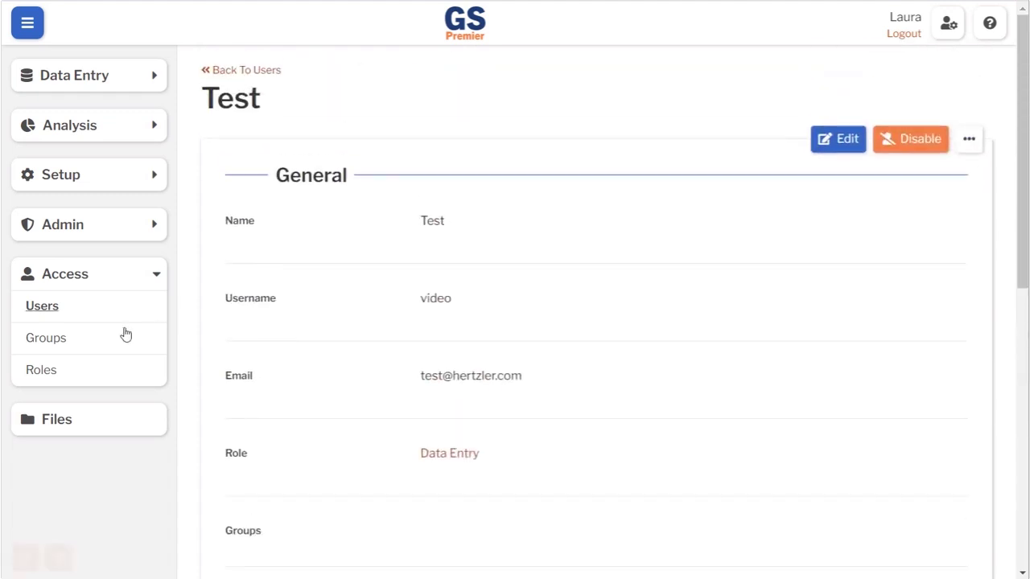
click(37, 310)
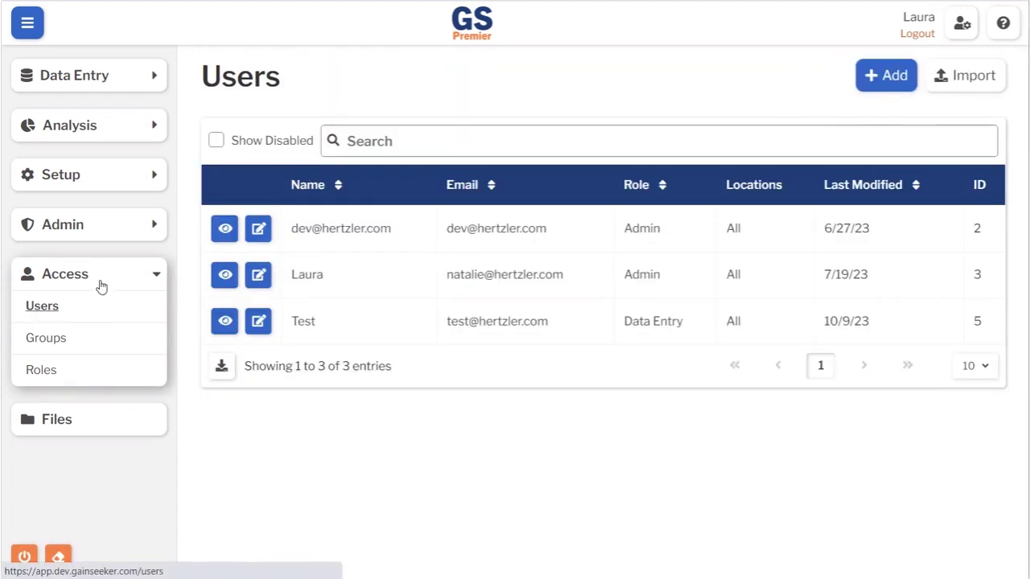
click(221, 368)
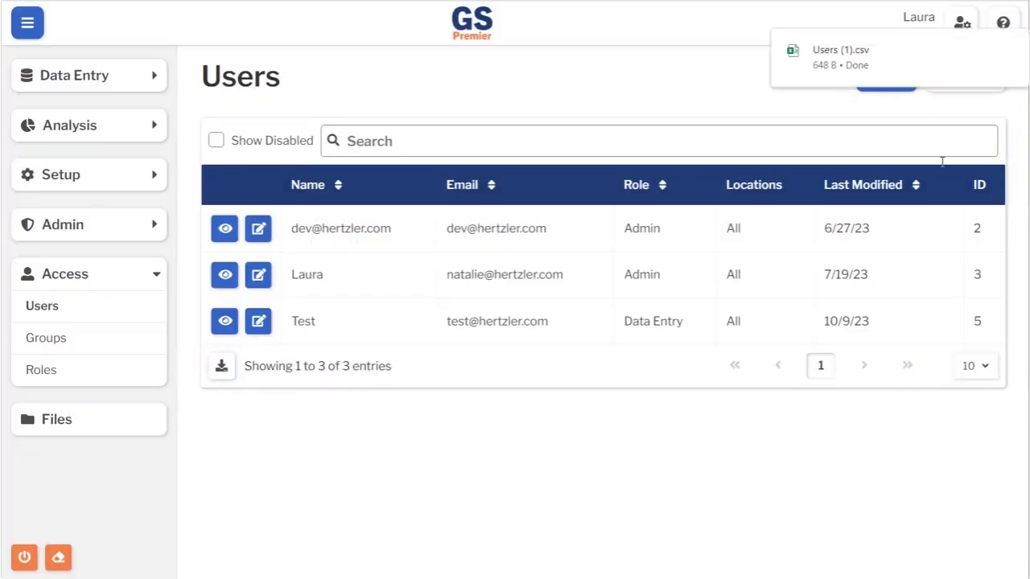
- Open the exported Users (1).csv file in Excel from the browser downloads popup
mouse_move(846, 53)
click(847, 54)
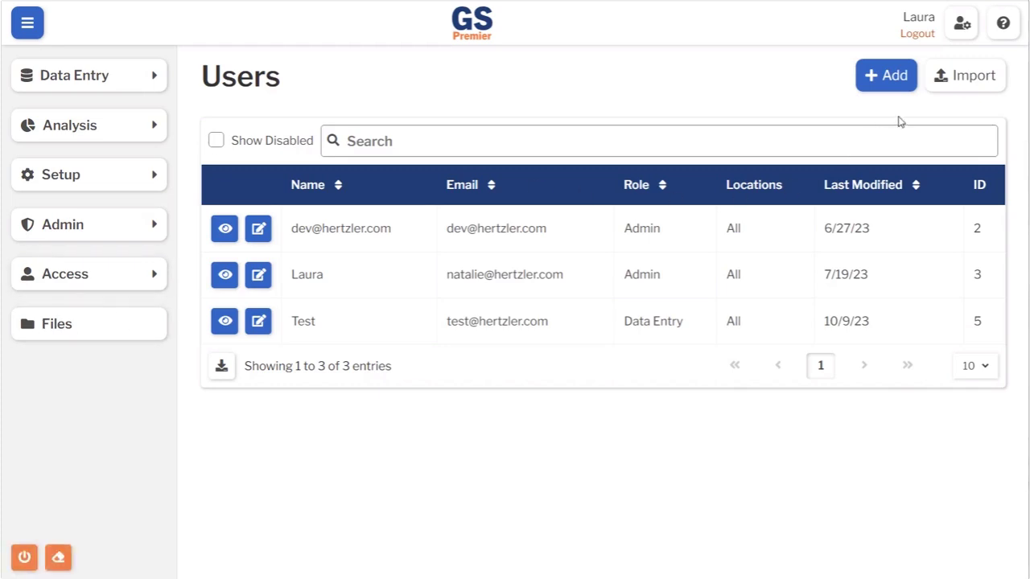
- Download the Users-Create-10_16_23-Template.csv new-user template and open it in Excel
click(975, 83)
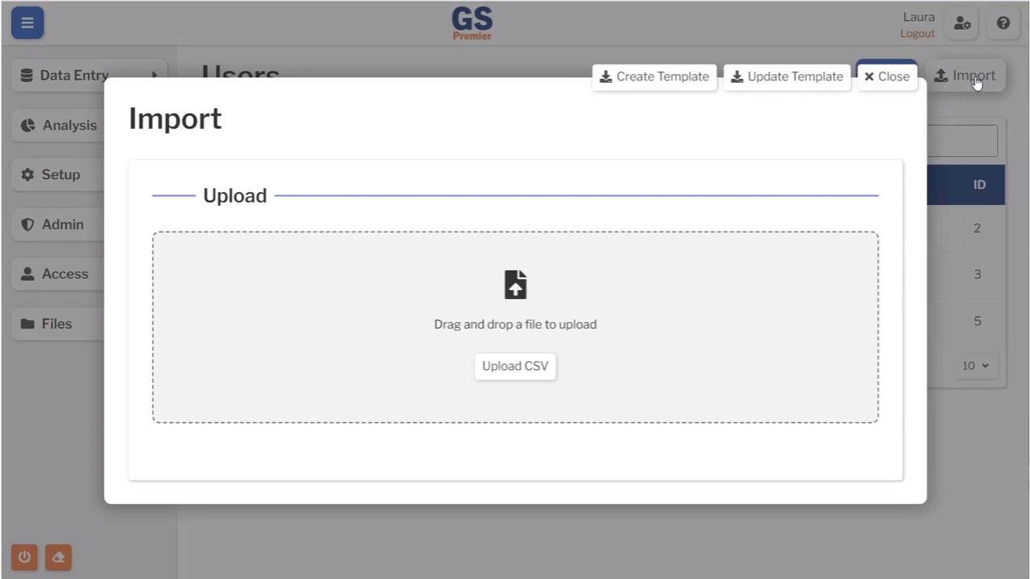
click(661, 80)
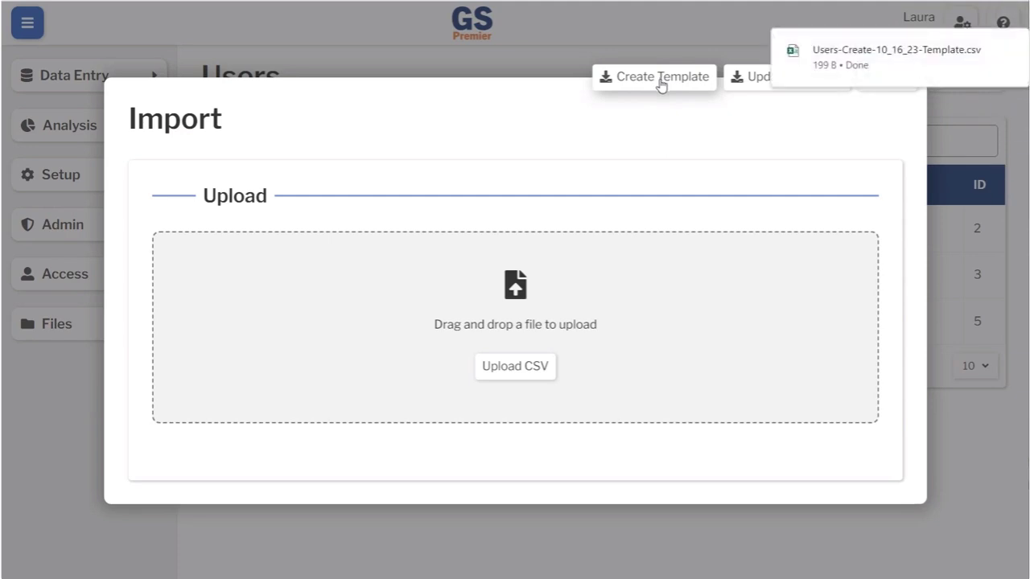
mouse_move(899, 63)
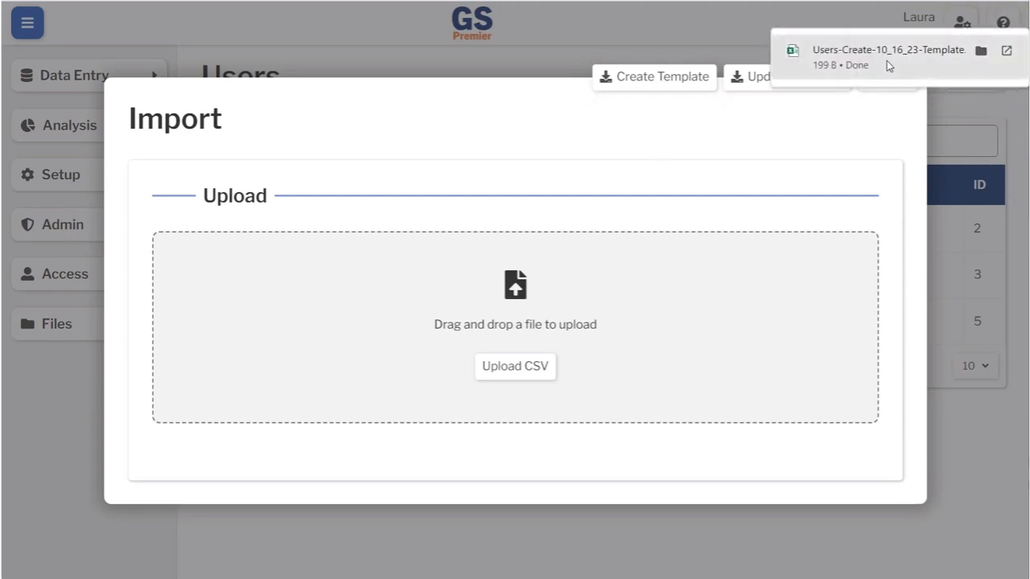
click(887, 60)
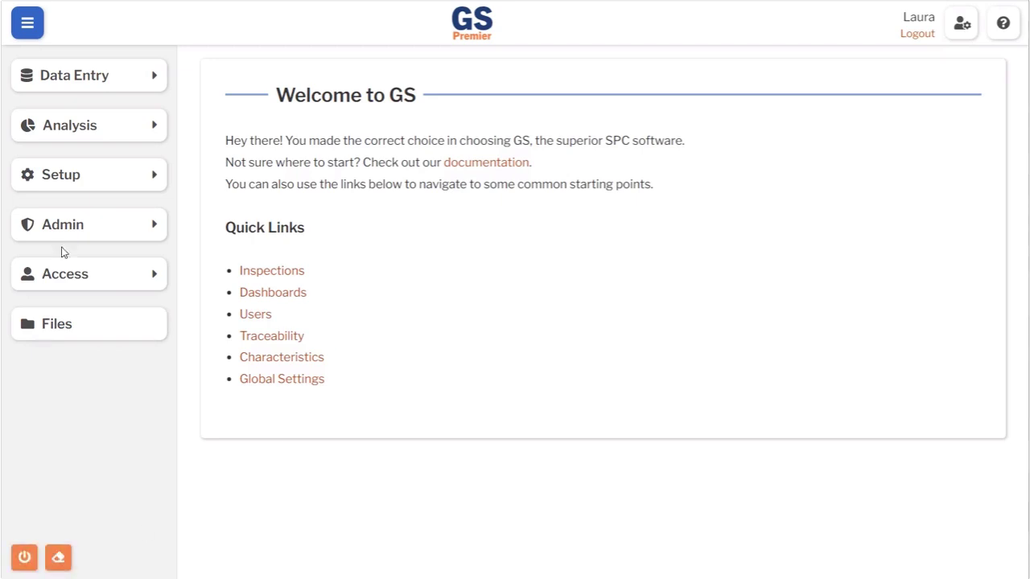
click(65, 276)
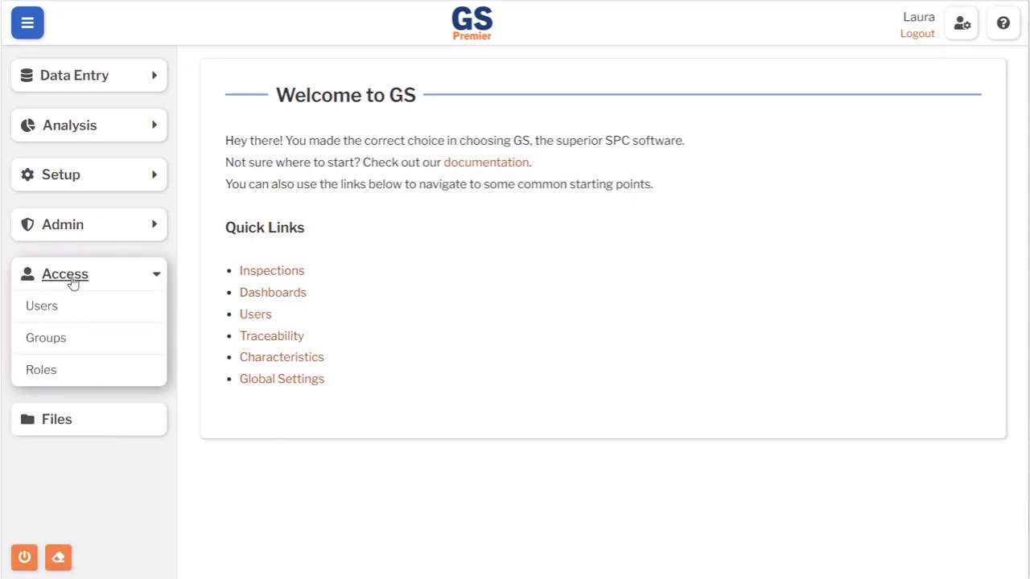
- Return to the Users list, now showing four users, and bring up the Import window
click(42, 308)
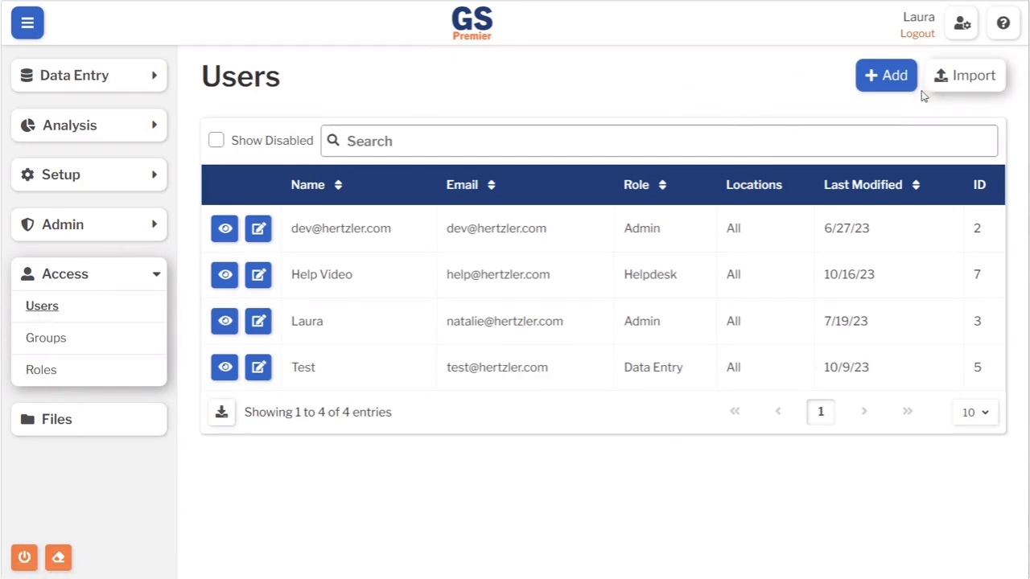
click(962, 79)
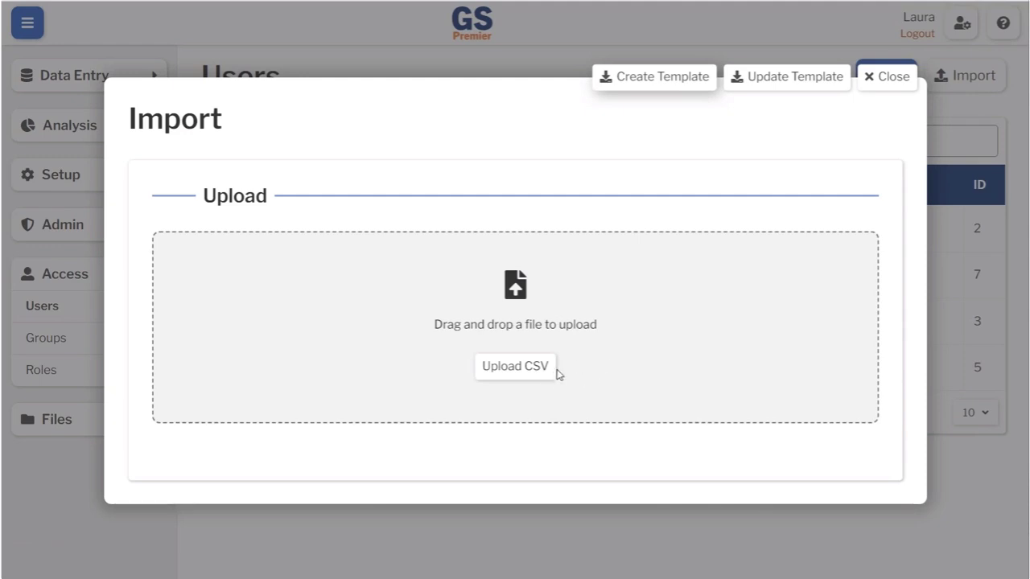
- Upload Users-Create-10_16_23-Template.csv from Downloads and start the import of its one new user
click(515, 368)
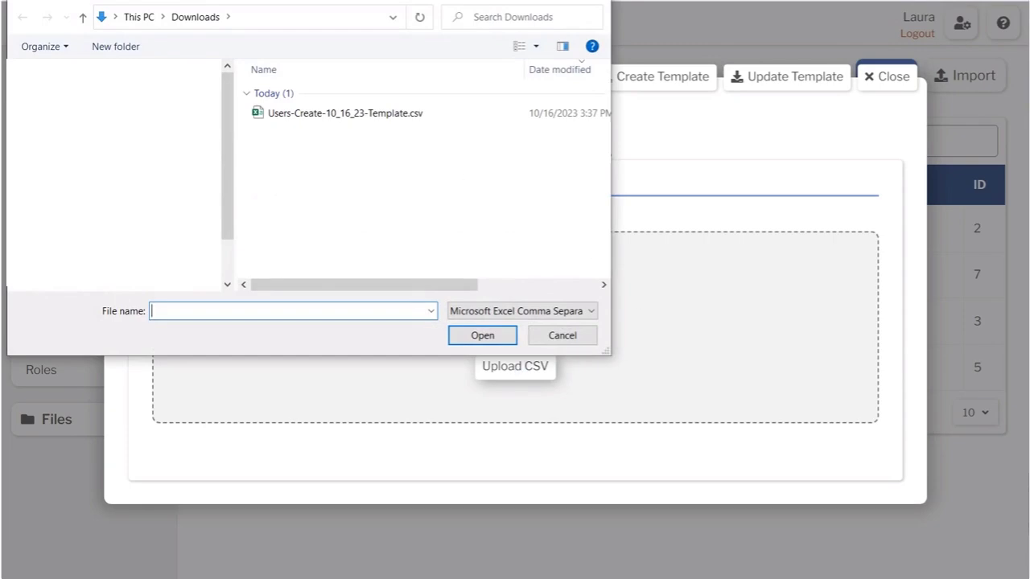
click(331, 117)
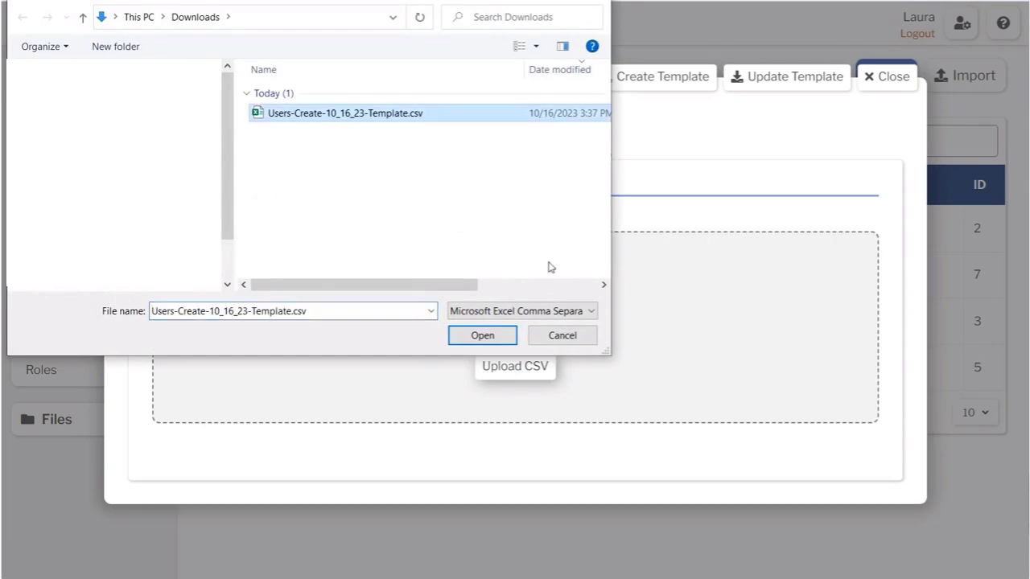
click(481, 336)
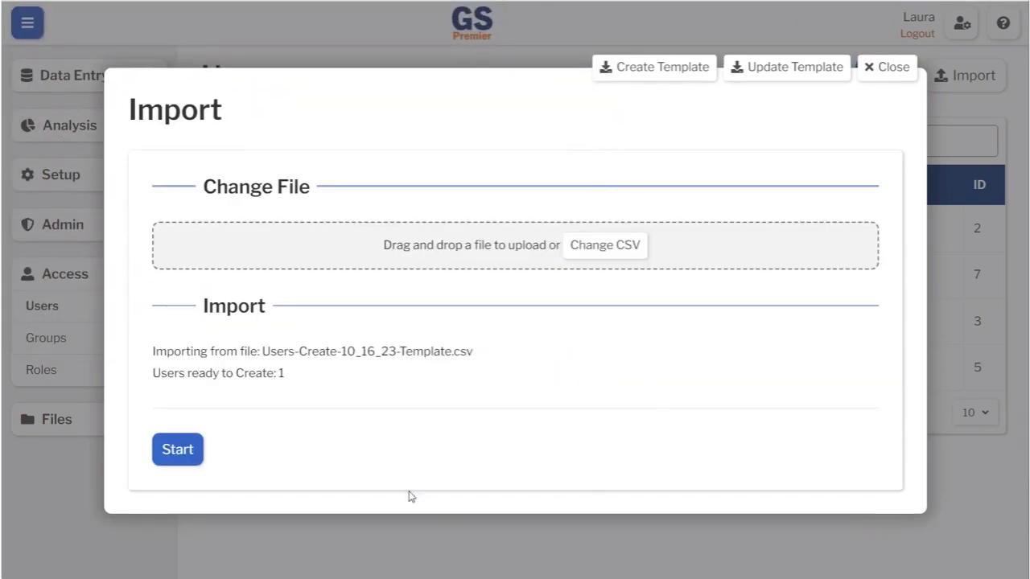
click(184, 453)
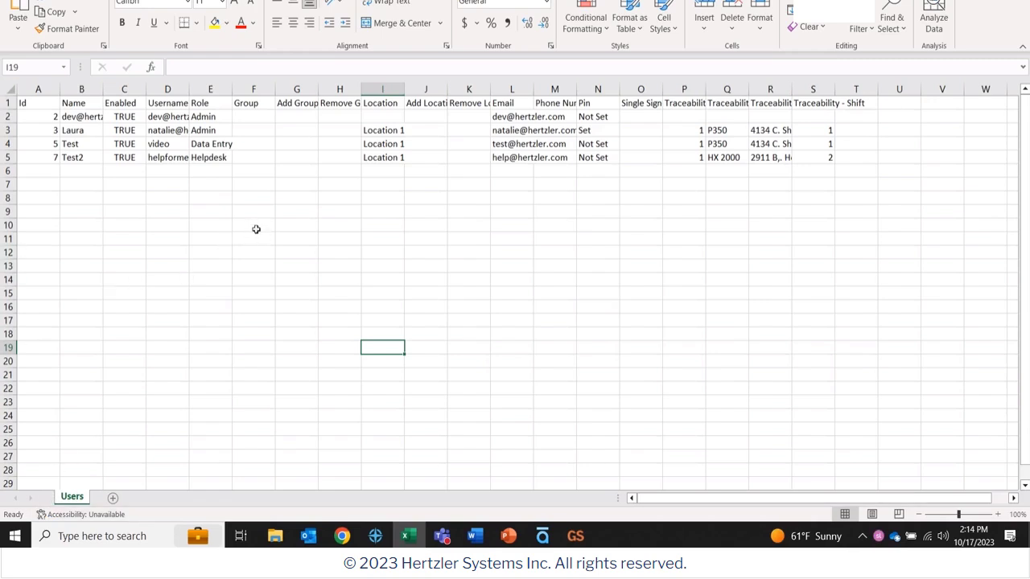
- In cells B5 and E5, replace Test2 with Joe and Helpdesk with Data Entry
click(79, 158)
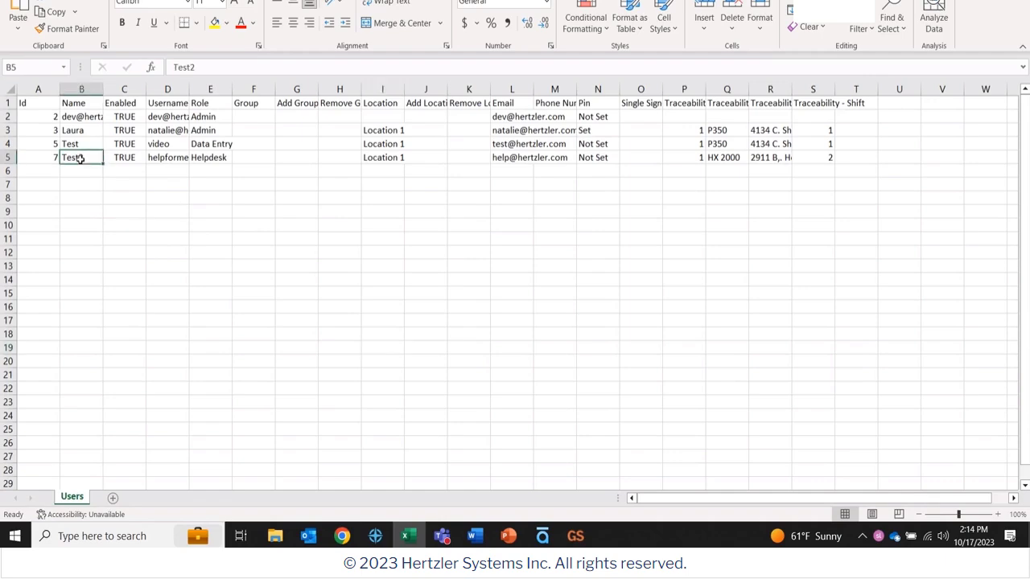
drag(196, 67, 161, 67)
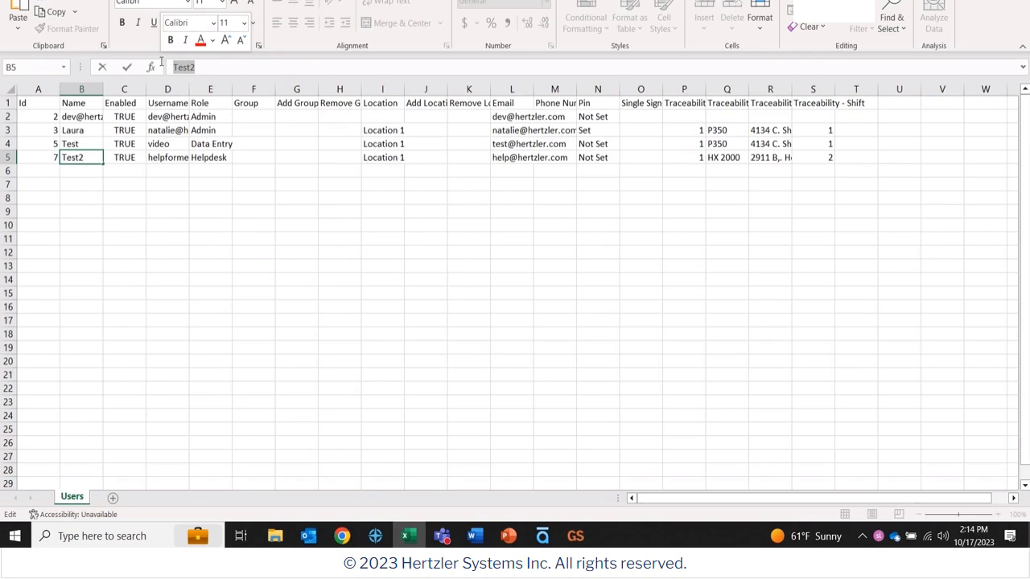
text(Joe)
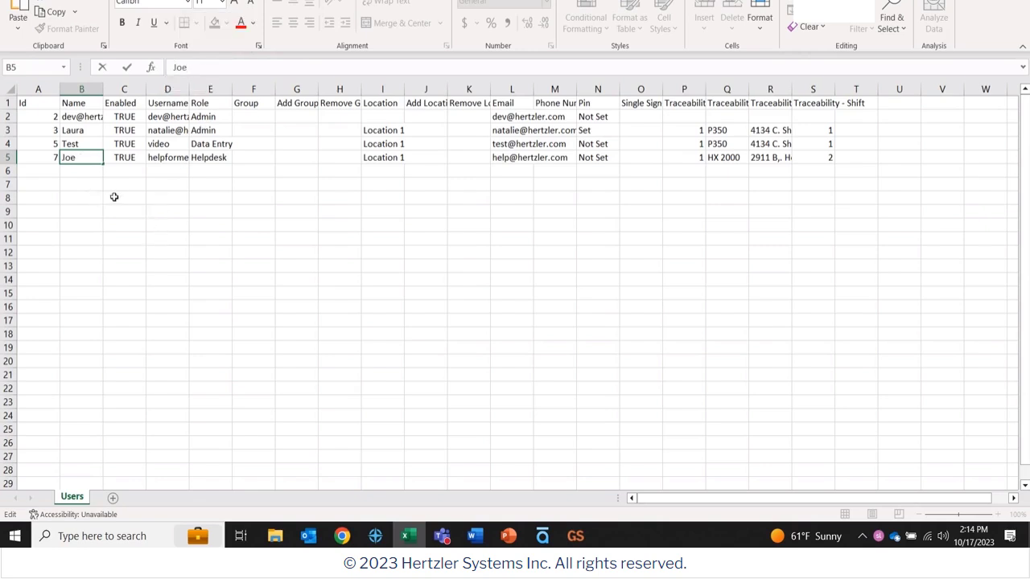
click(207, 157)
drag(204, 67, 116, 60)
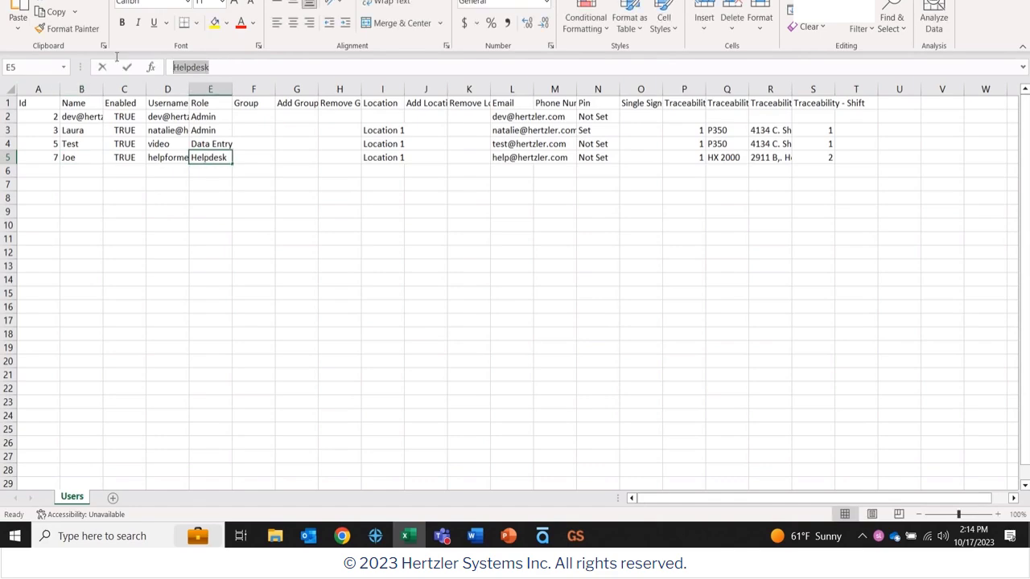
text(Data Entry)
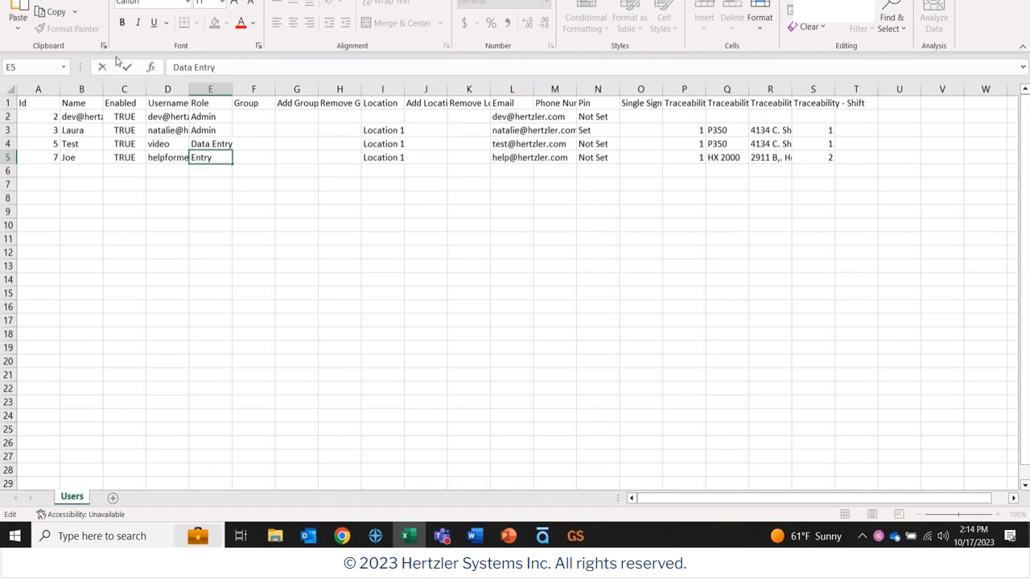
click(172, 278)
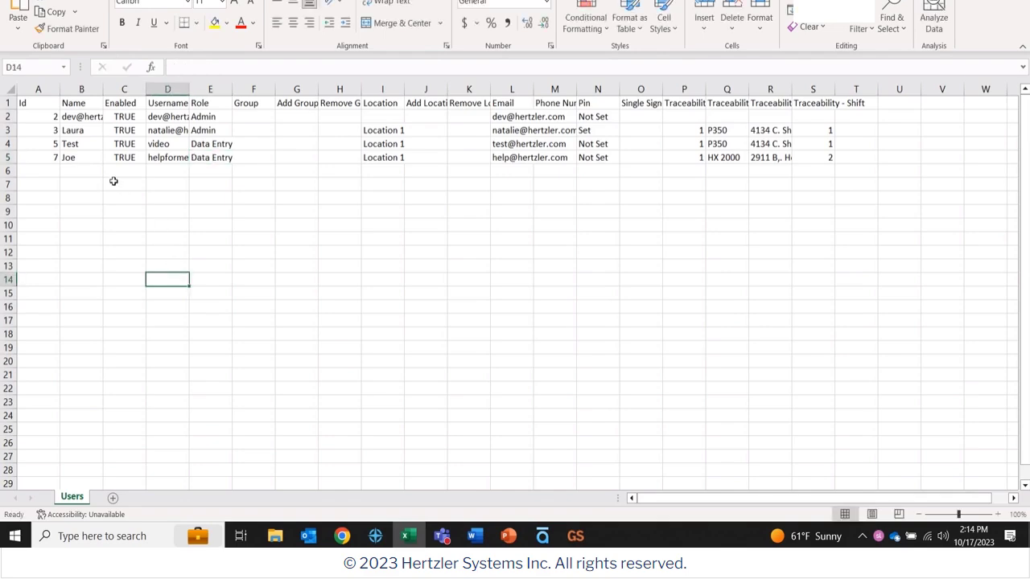
- Delete the Enabled, Username and Group through Traceability - Shift columns, keeping Id, Name and Role
click(121, 88)
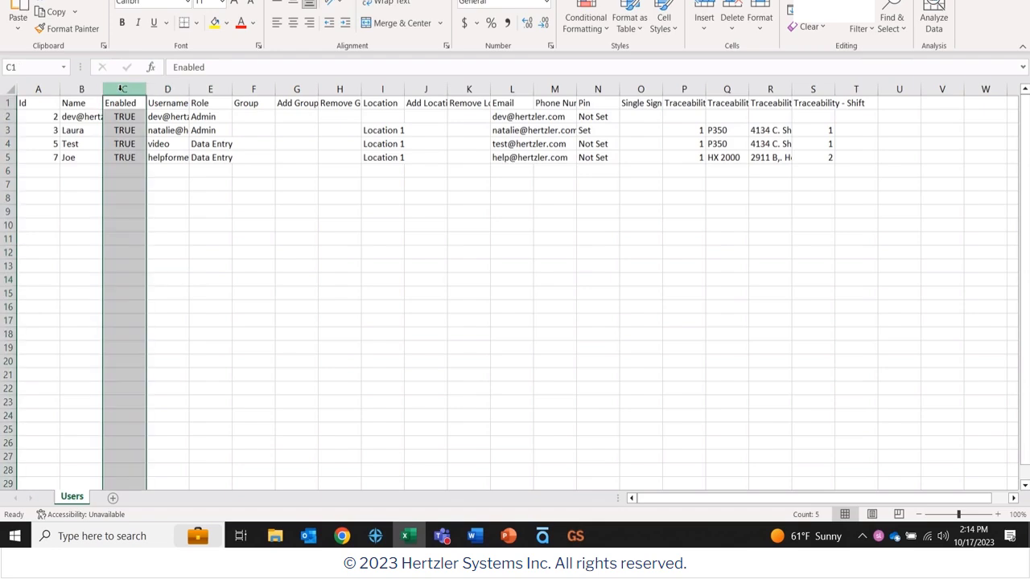
ctrl+click(167, 88)
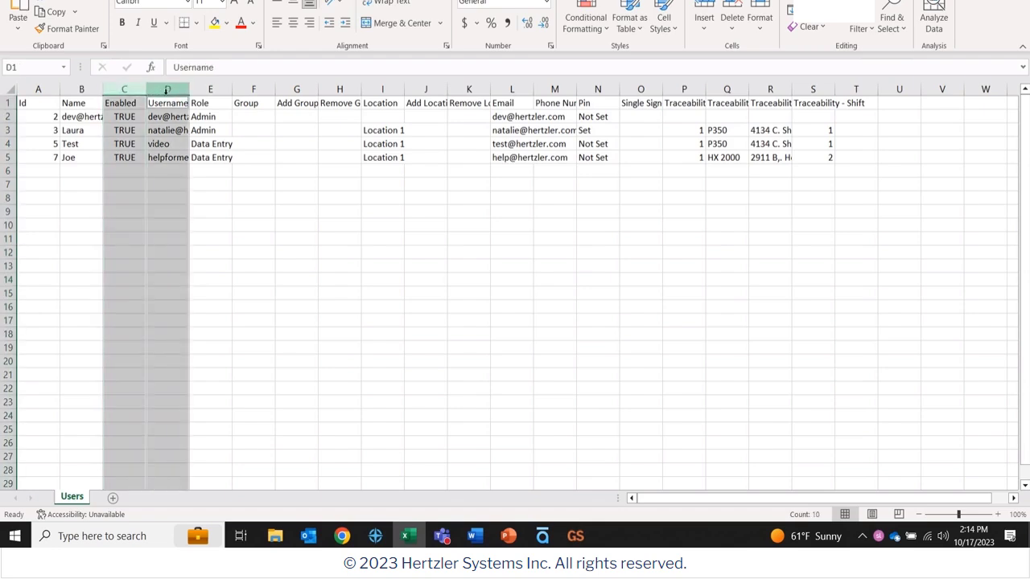
ctrl+click(253, 89)
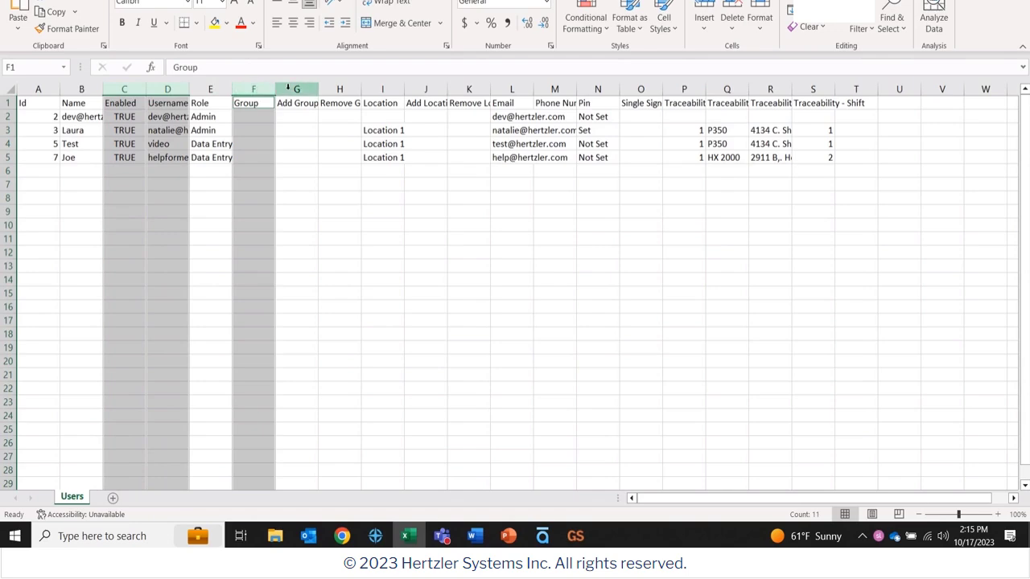
ctrl+click(296, 89)
ctrl+click(347, 89)
ctrl+click(382, 89)
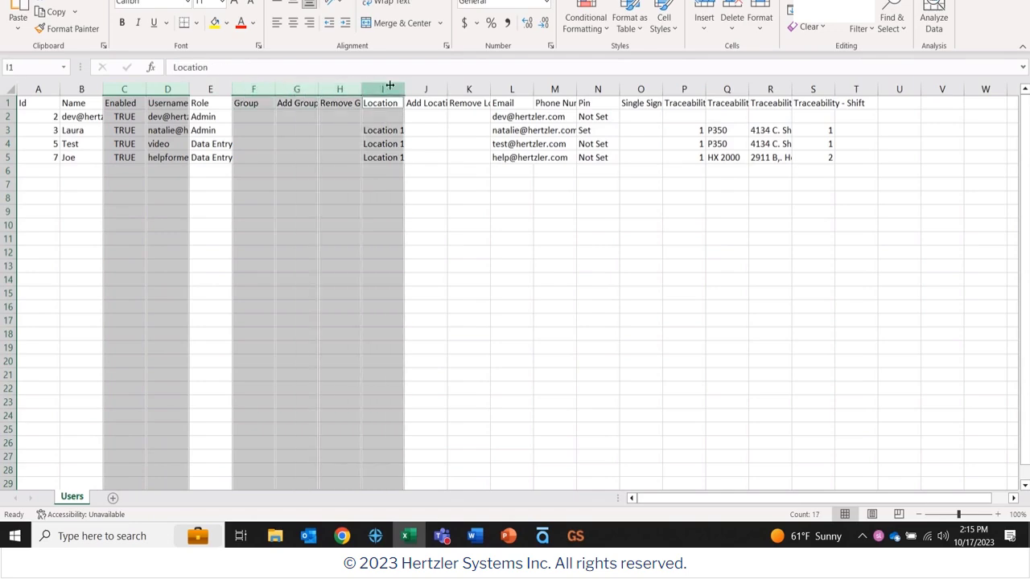
ctrl+click(425, 88)
ctrl+click(469, 88)
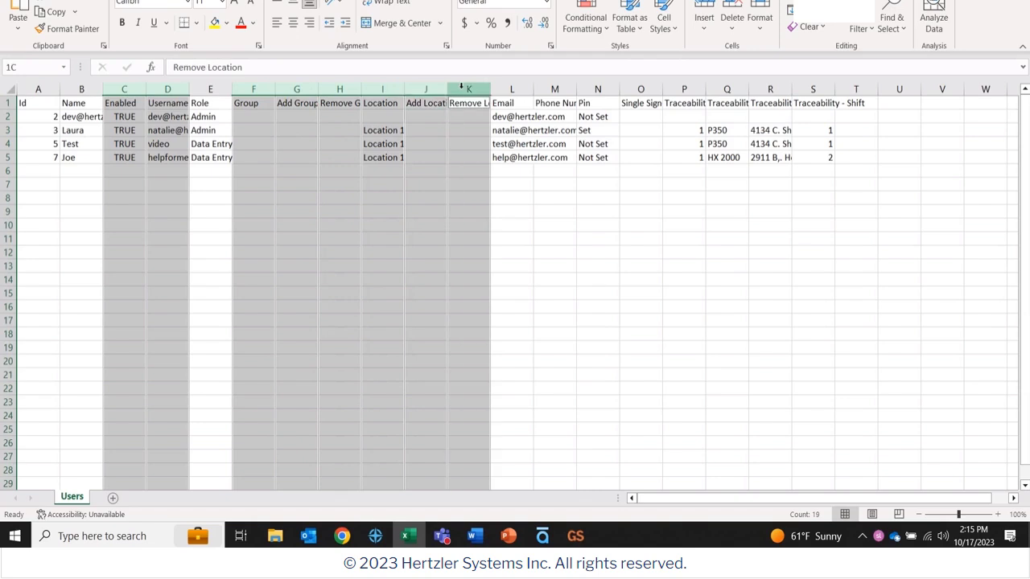
ctrl+click(514, 88)
ctrl+click(554, 88)
ctrl+click(597, 88)
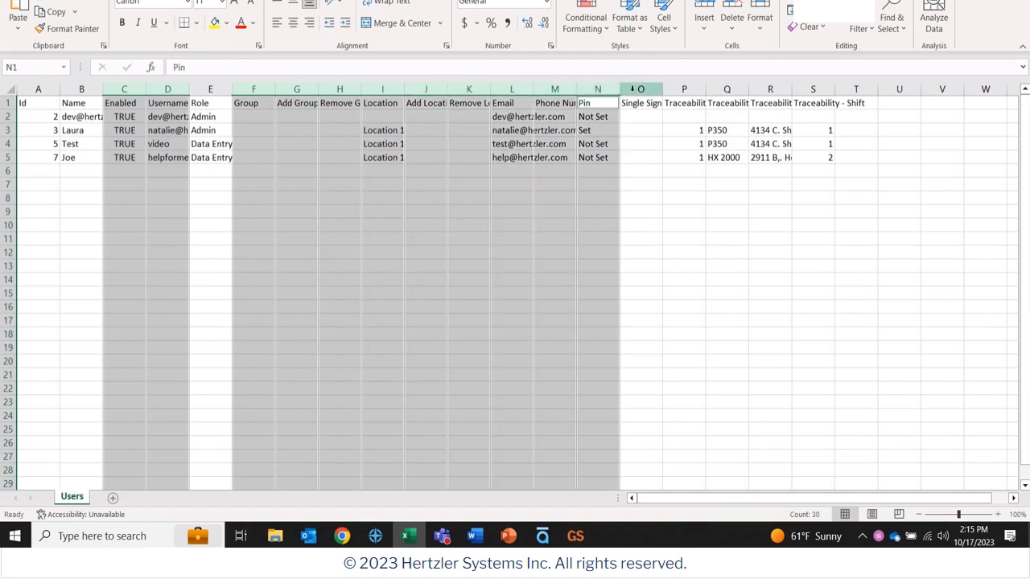
ctrl+click(640, 88)
ctrl+click(684, 88)
ctrl+click(724, 88)
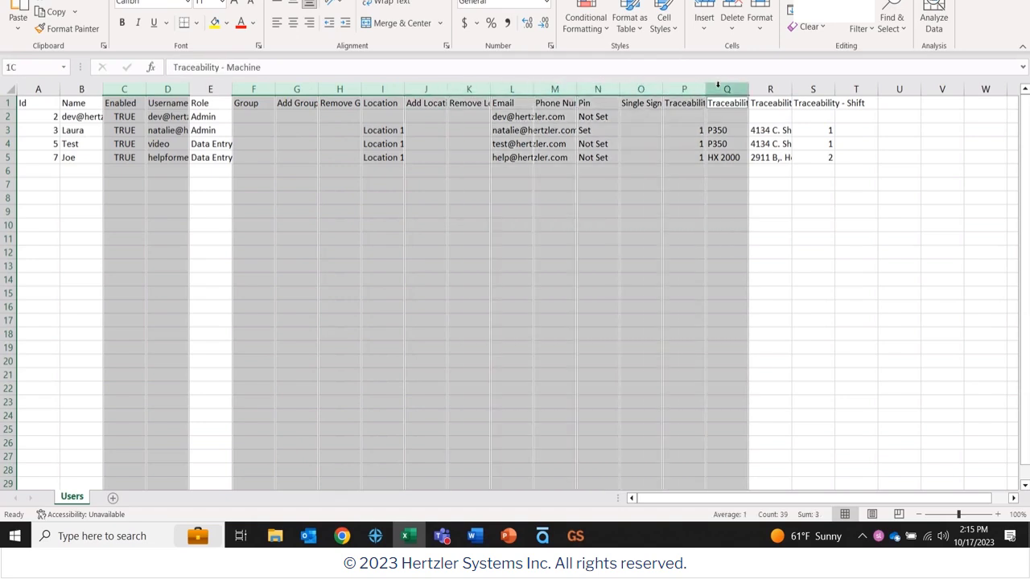
ctrl+click(770, 88)
ctrl+click(811, 88)
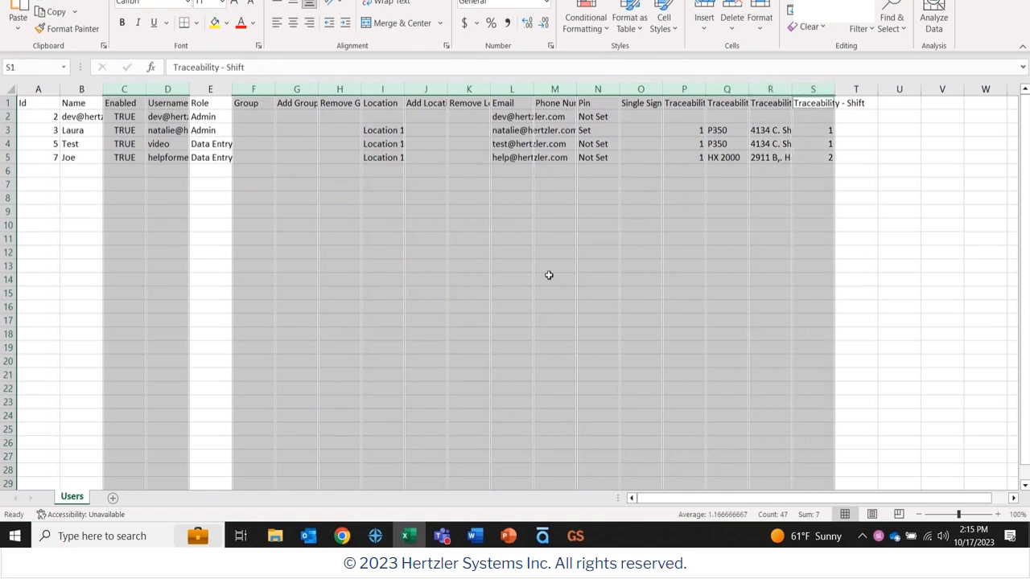
right_click(547, 274)
click(584, 274)
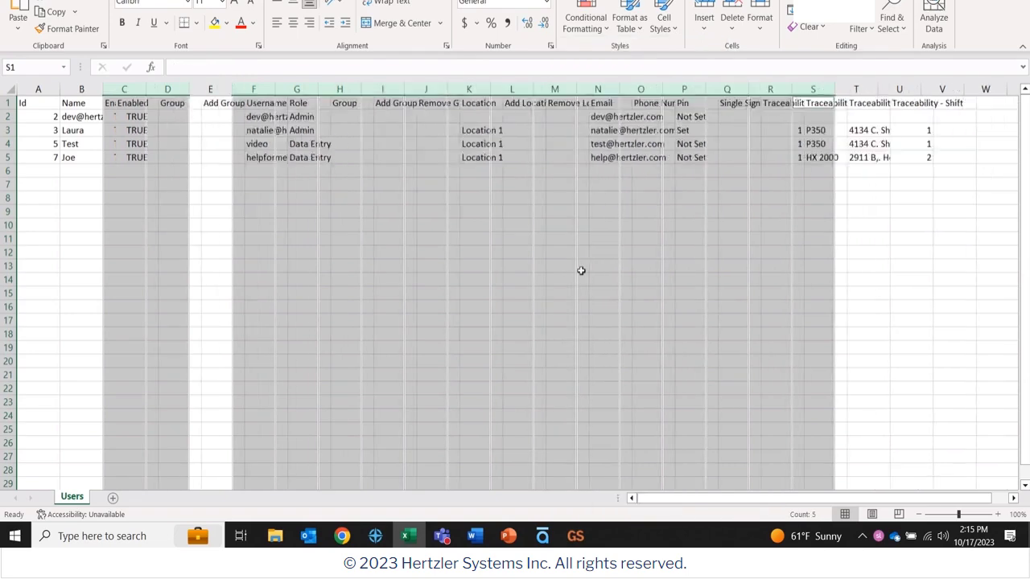
click(71, 286)
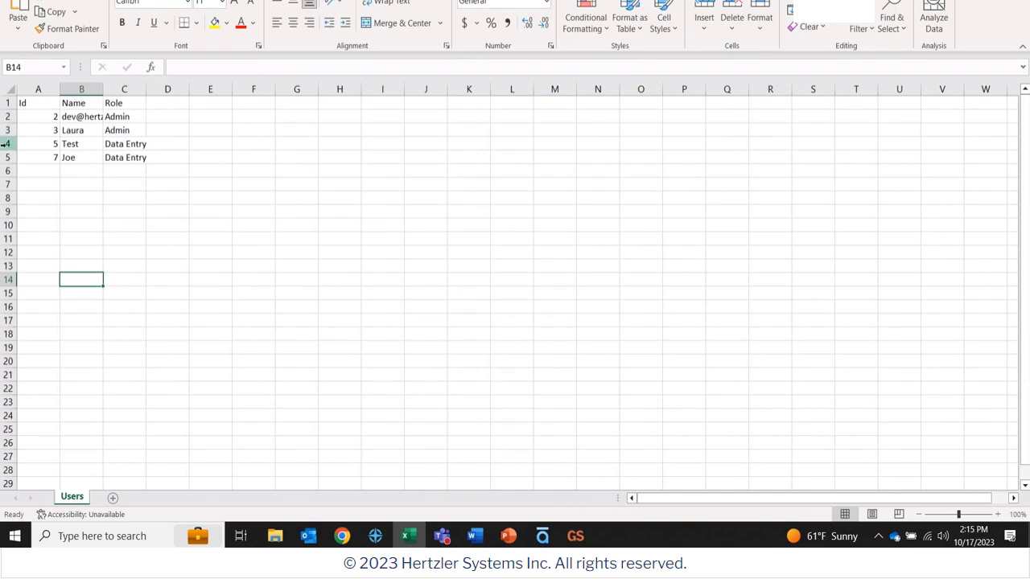
- Delete rows 2–4, holding Ids 2, 3 and 5, so only the Id 7 user remains
click(7, 143)
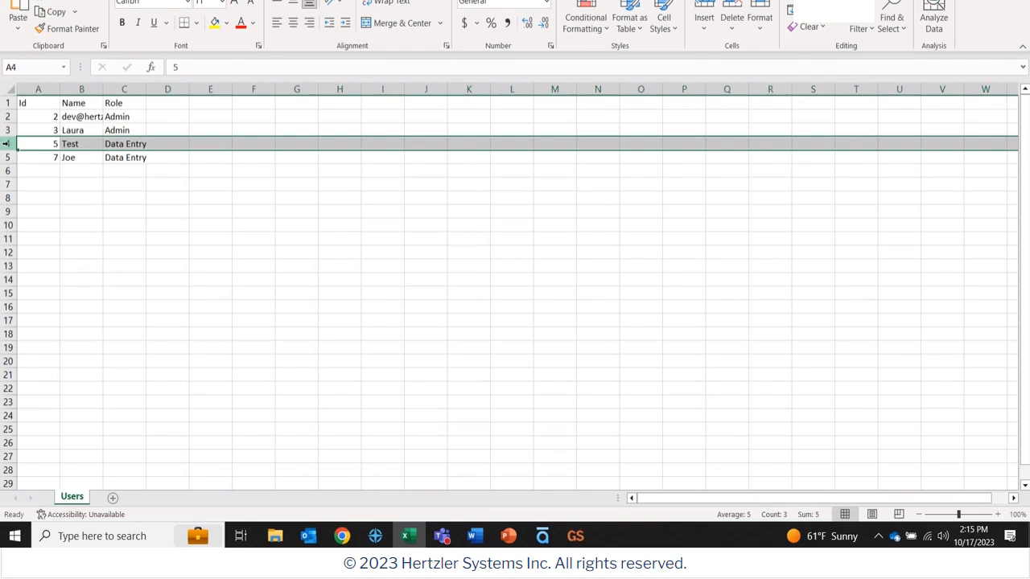
drag(6, 143, 7, 117)
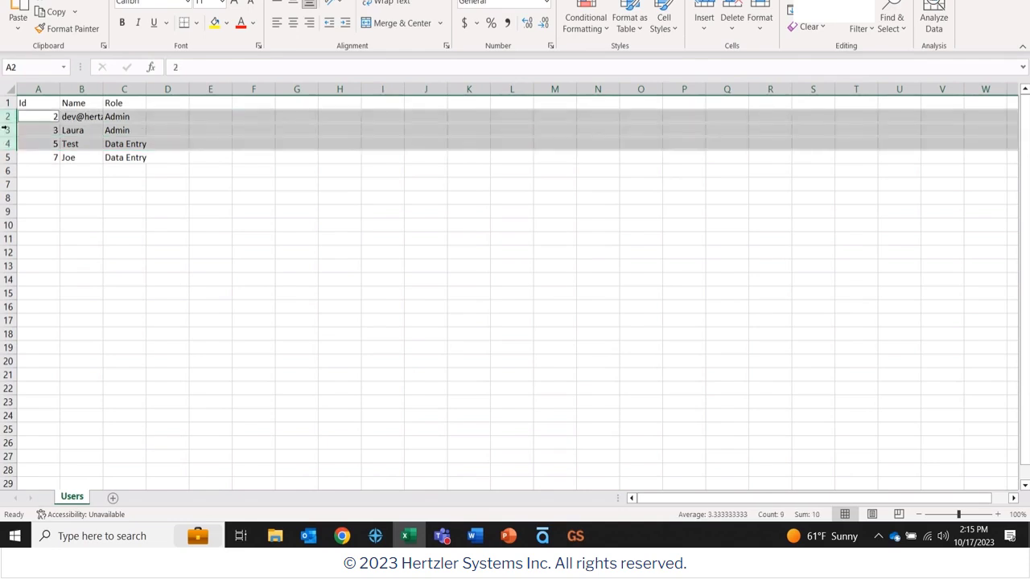
right_click(208, 127)
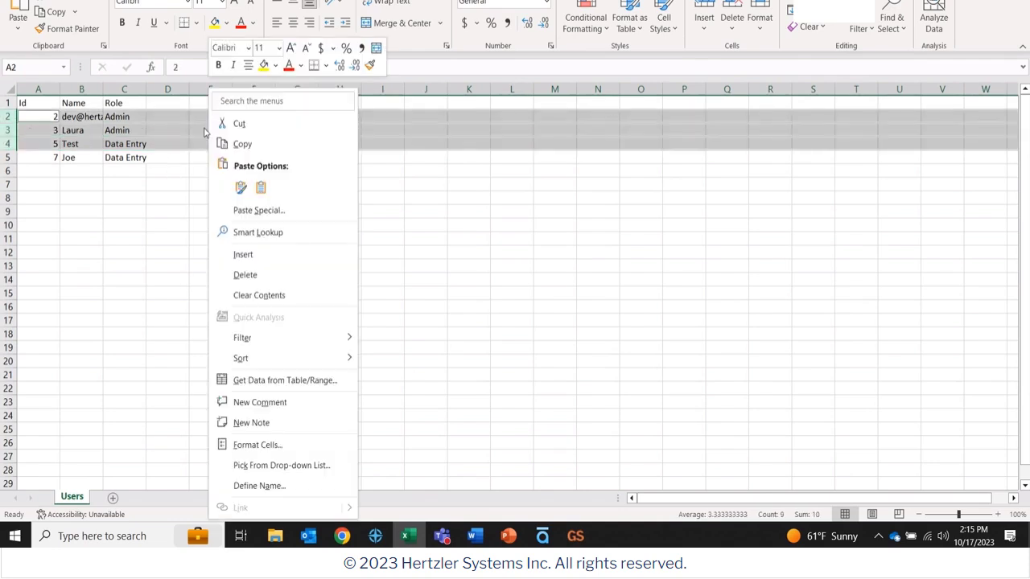
click(247, 279)
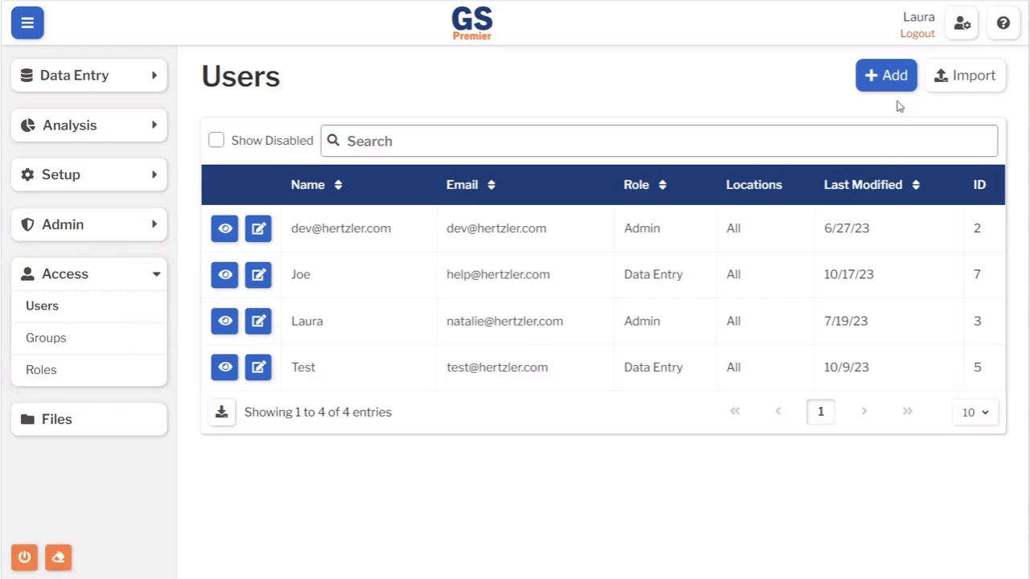
- Import Users (2).csv, confirm 1 user imported with 0 failures, and close the Import window
click(973, 78)
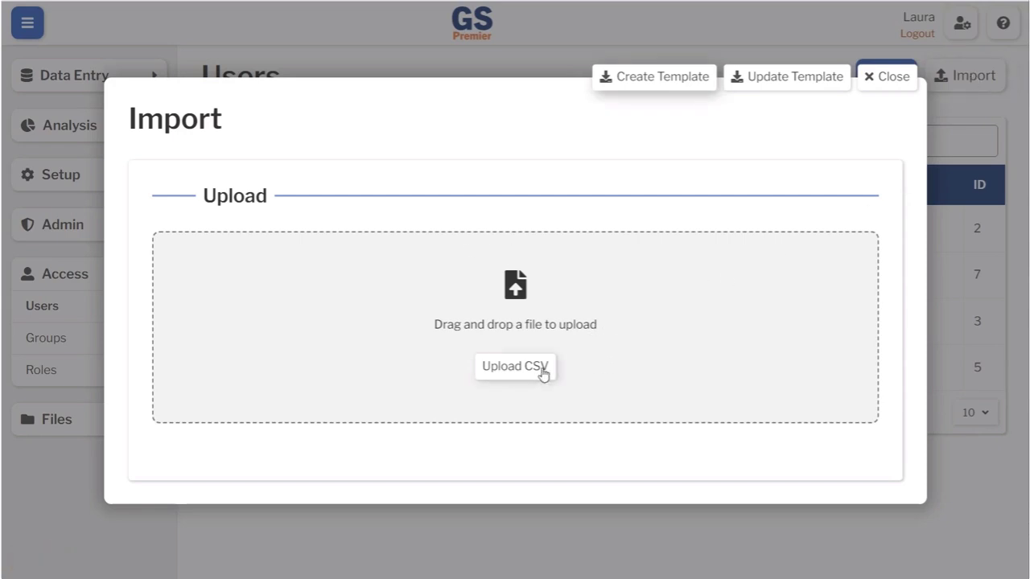
click(518, 369)
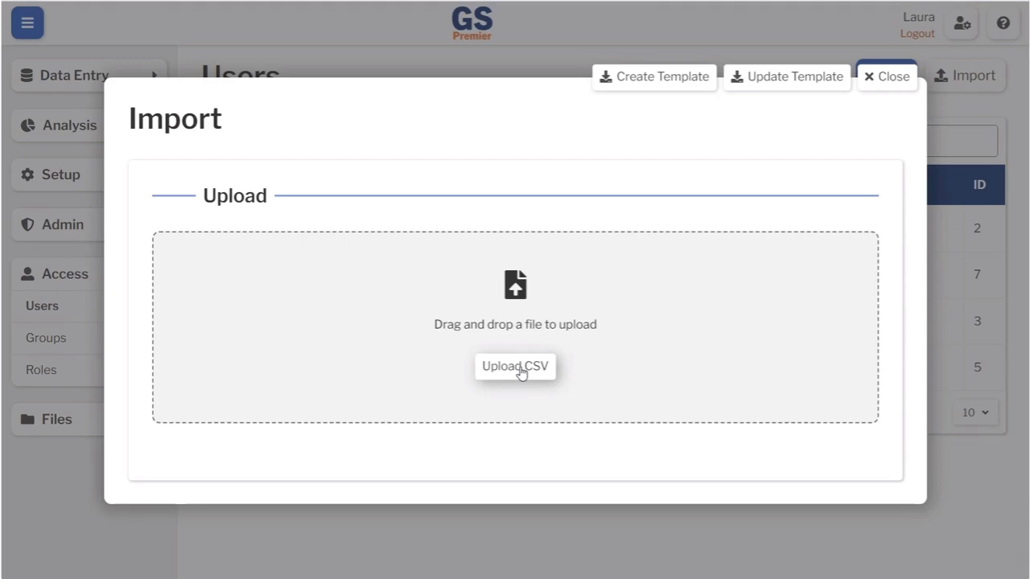
click(298, 114)
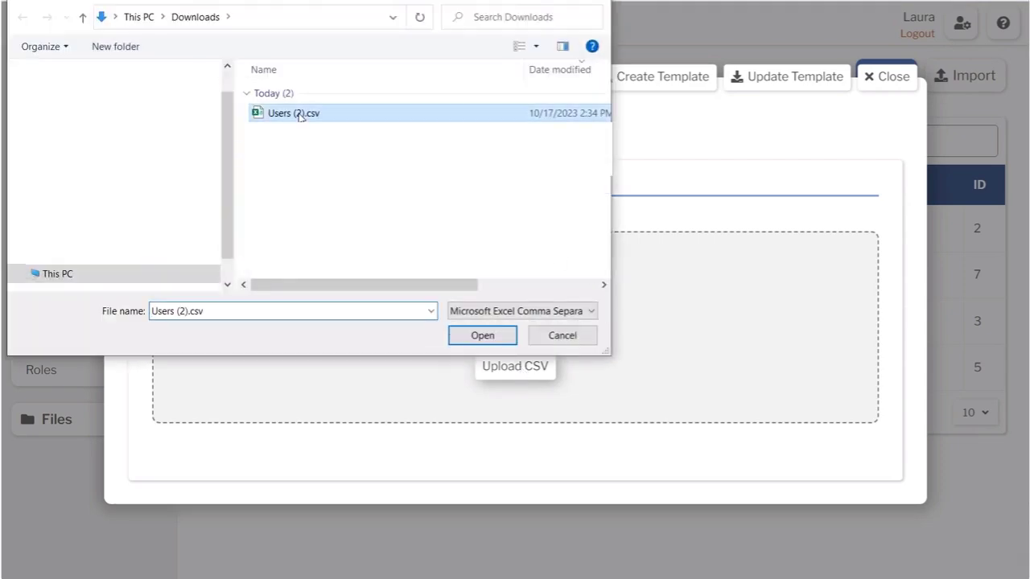
click(482, 338)
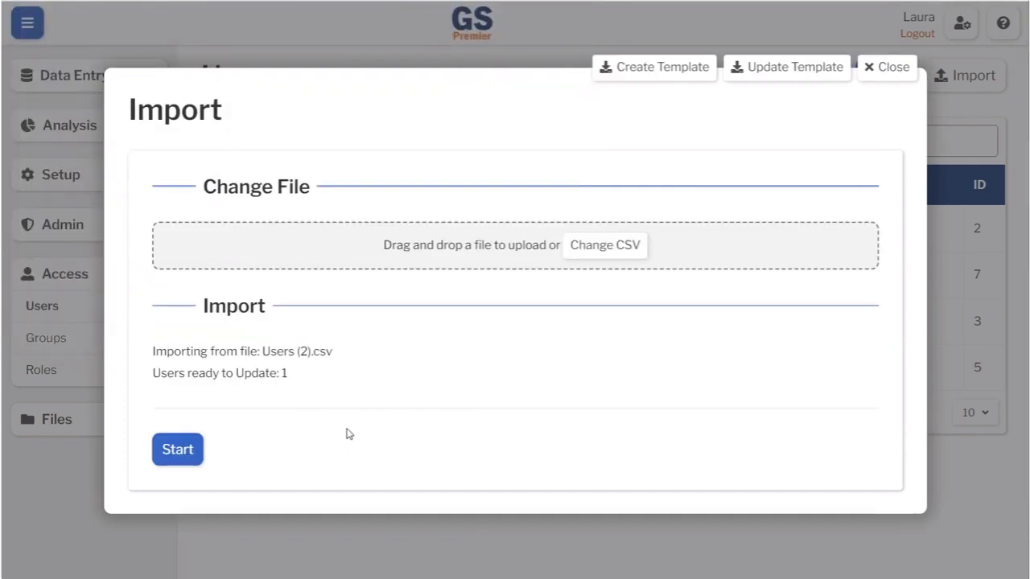
click(179, 452)
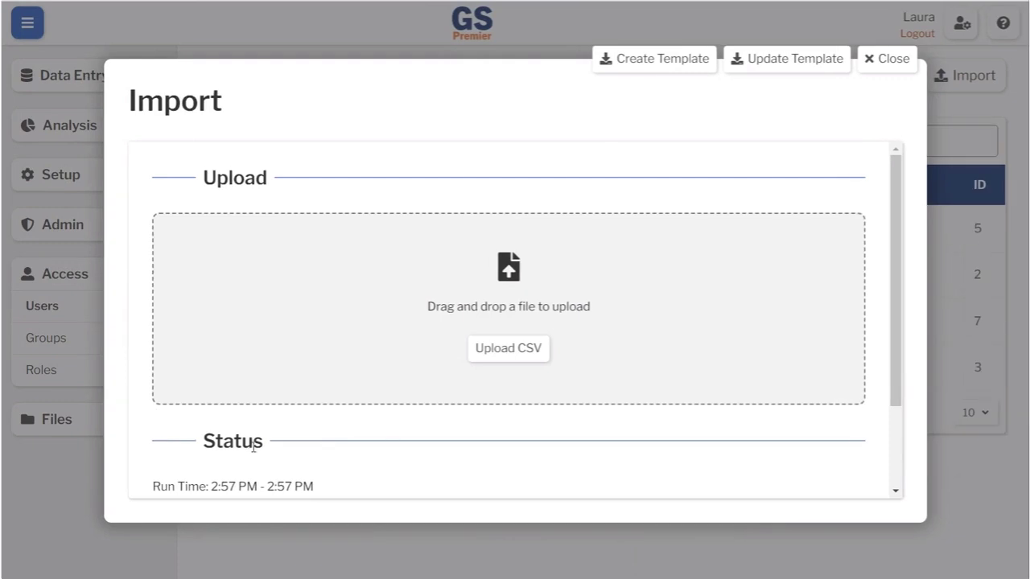
drag(899, 226, 898, 336)
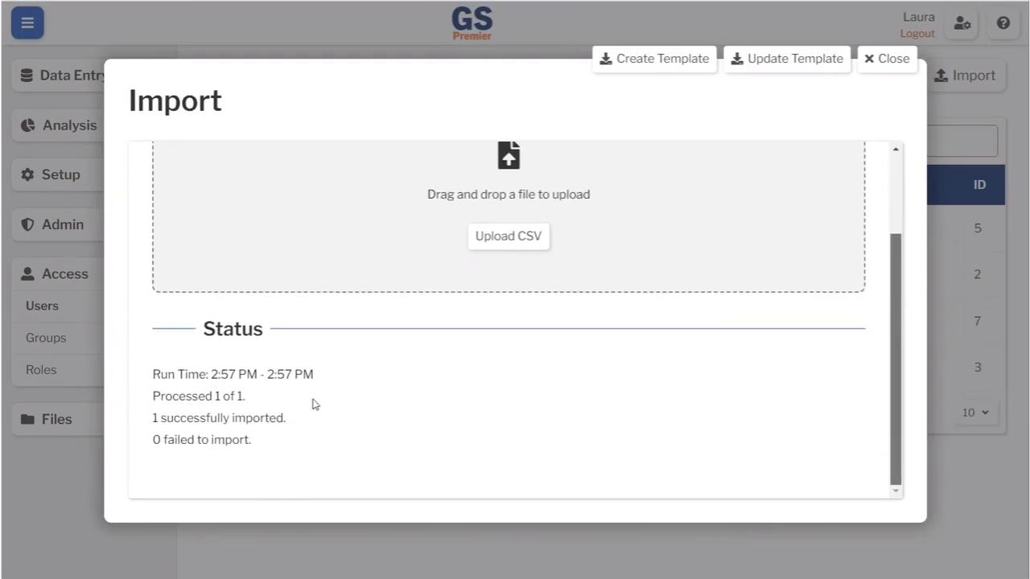
click(886, 59)
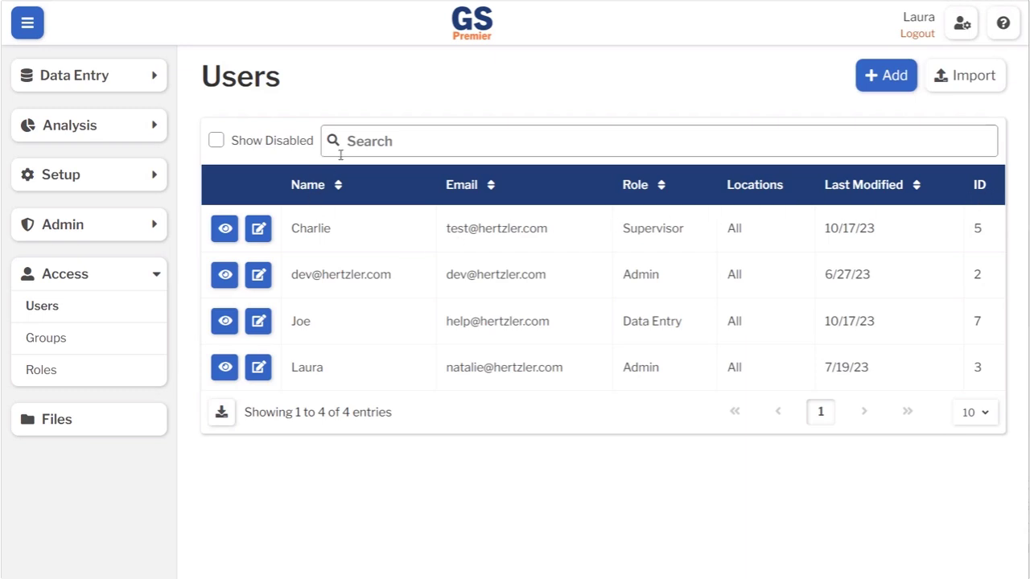
- Search the Users list for the updated user to check its role, clear the search, and reopen Import
click(385, 140)
text(char)
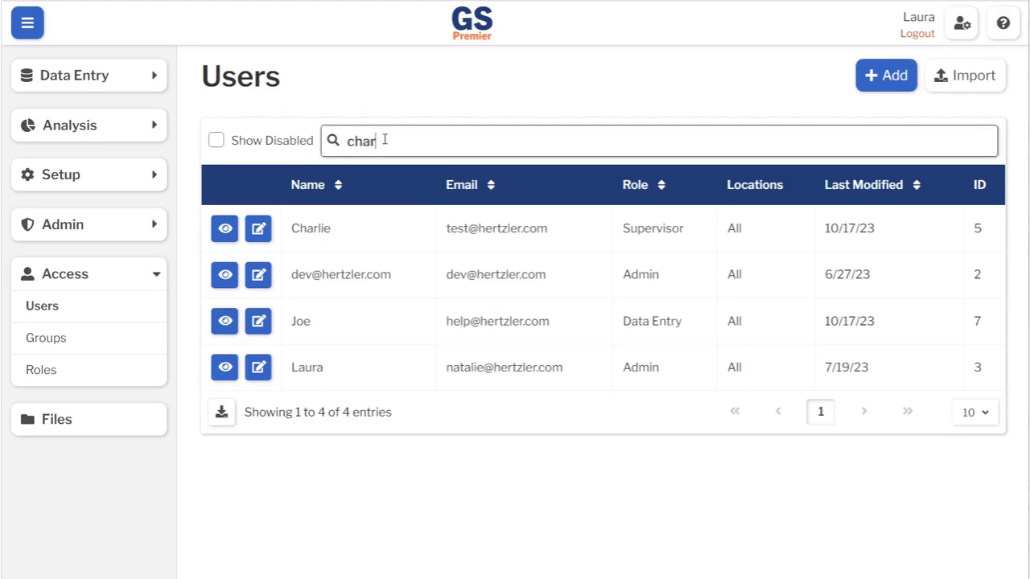
text(lie)
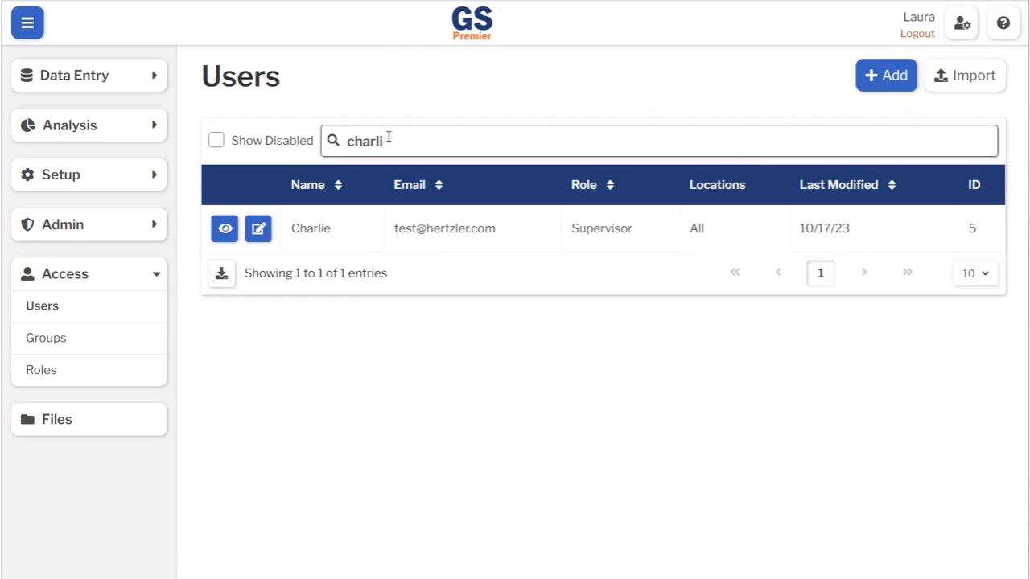
key(BackSpace)
key(BackSpace)
key(BackSpace)
key(BackSpace)
key(BackSpace)
key(BackSpace)
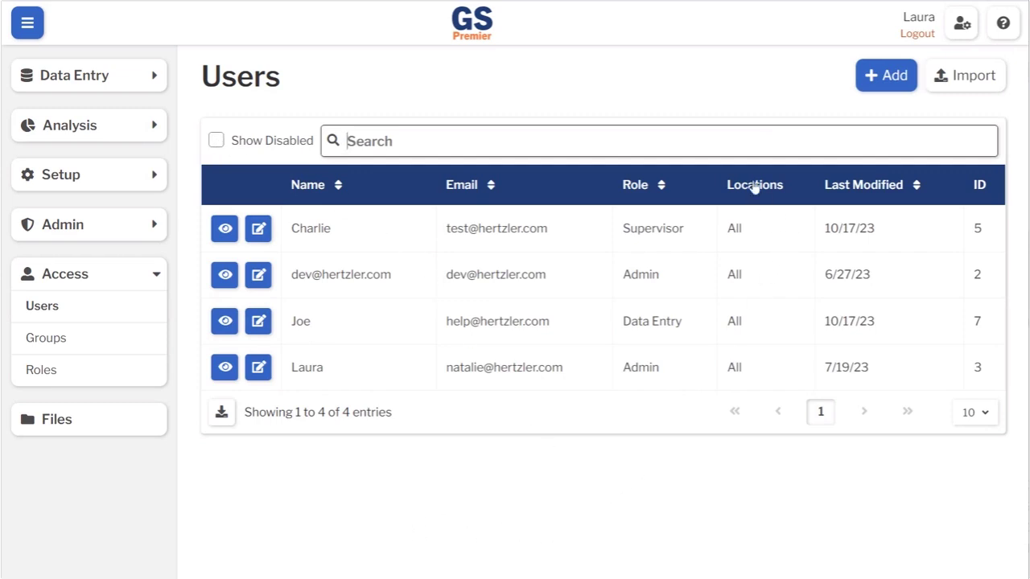
click(966, 77)
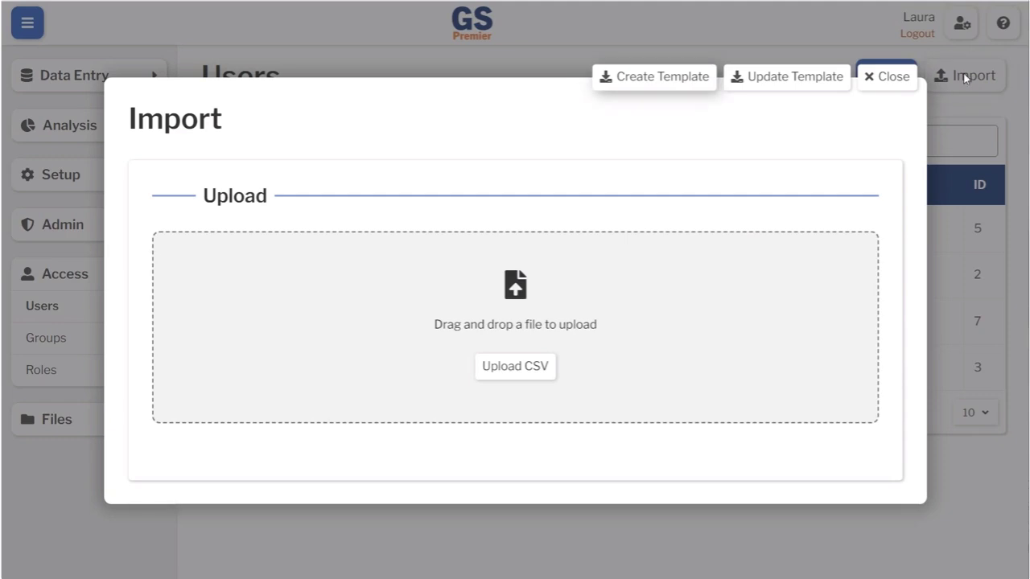
- Open the downloaded Users-Update-10_18_23-Template.csv from the browser's download bubble in Excel
click(788, 78)
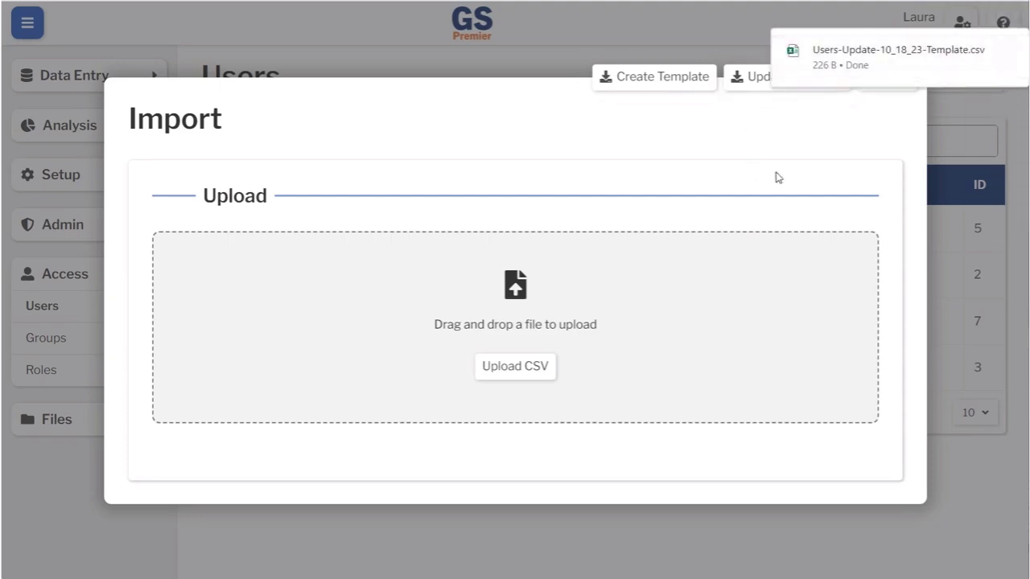
mouse_move(839, 62)
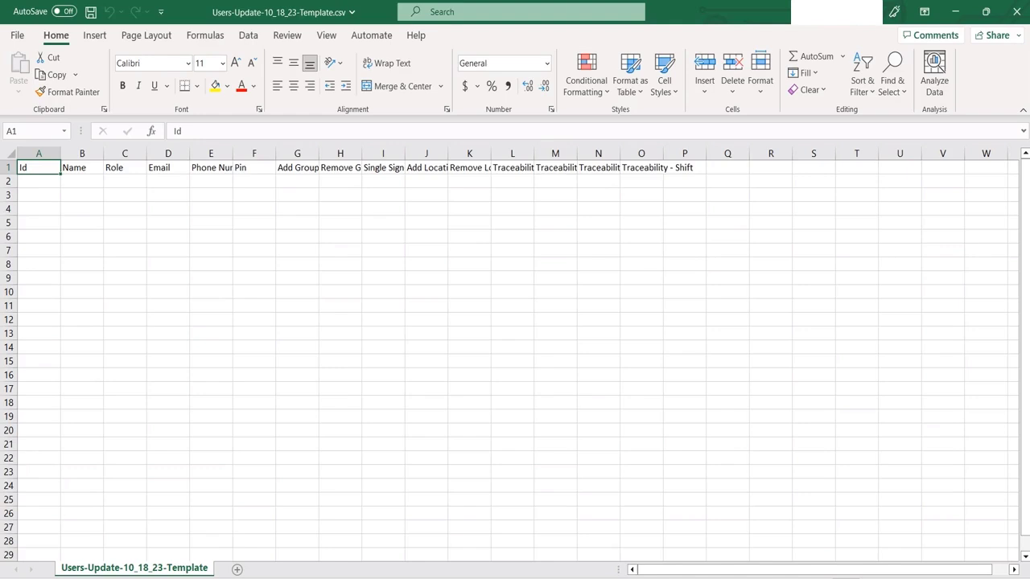
- Enter Id 5 in A2, the user's name in B2, Data Entry in C2 and their e-mail in D2
click(42, 184)
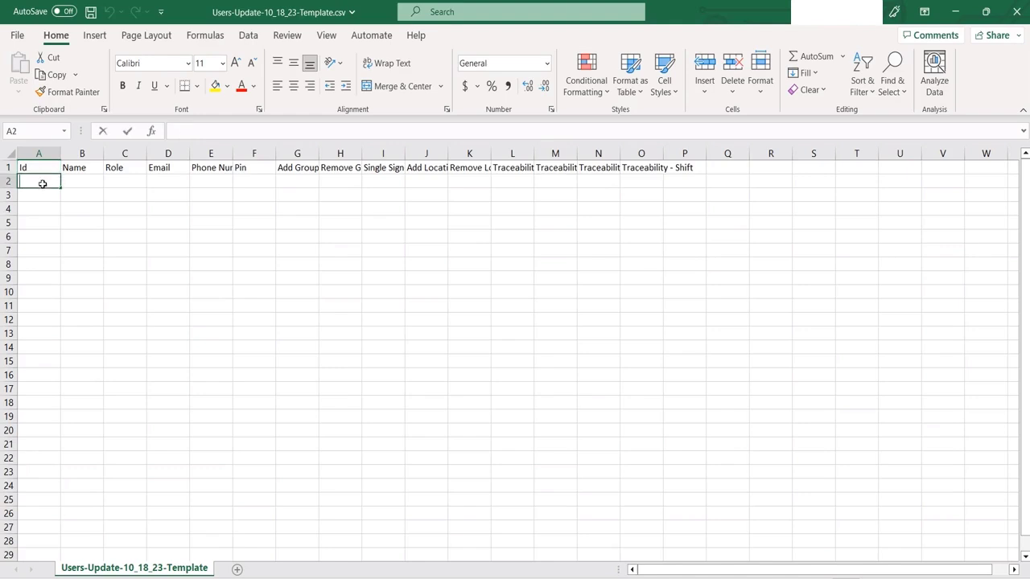
text(5)
click(84, 182)
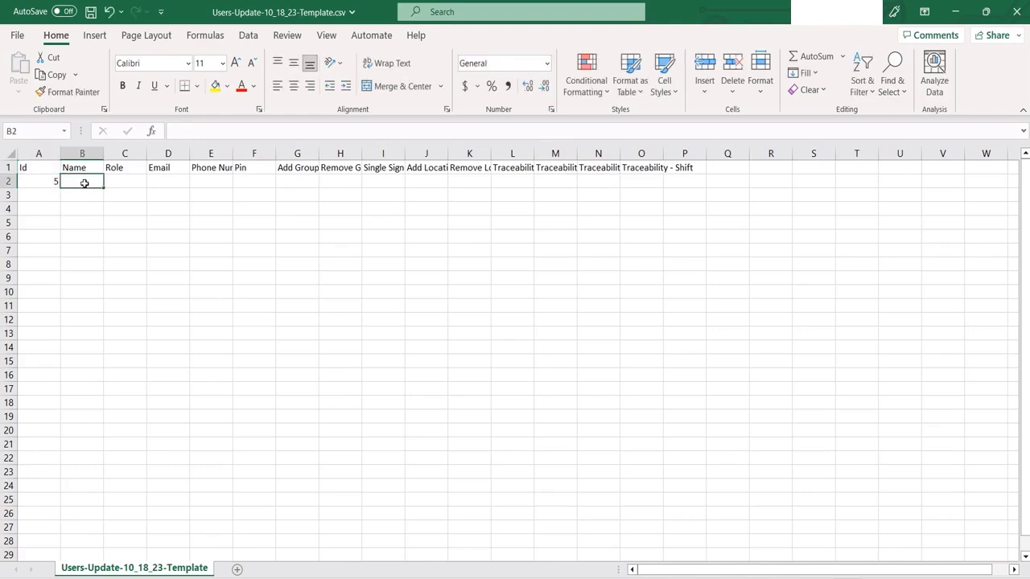
text(M)
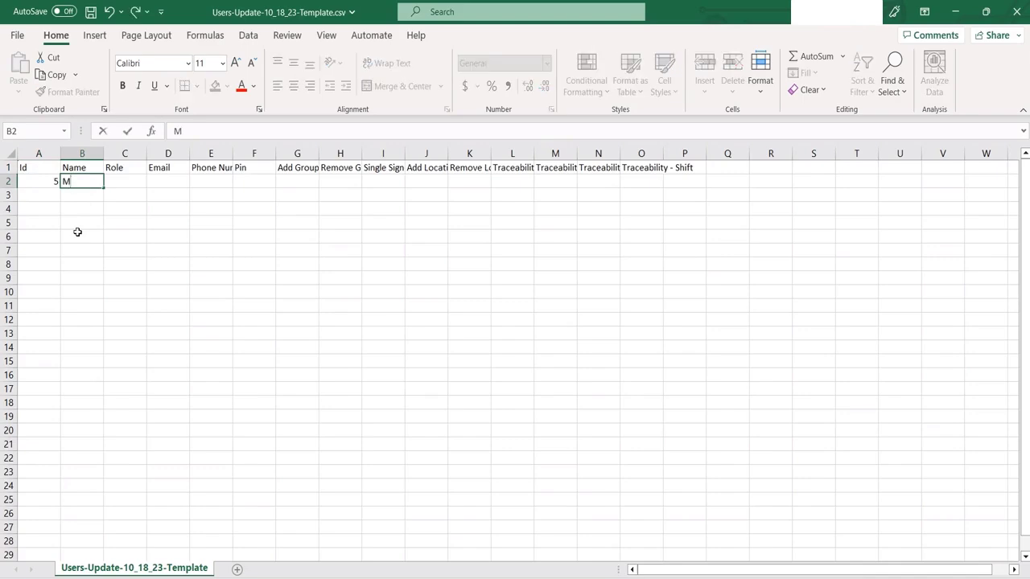
text(onroe)
click(127, 181)
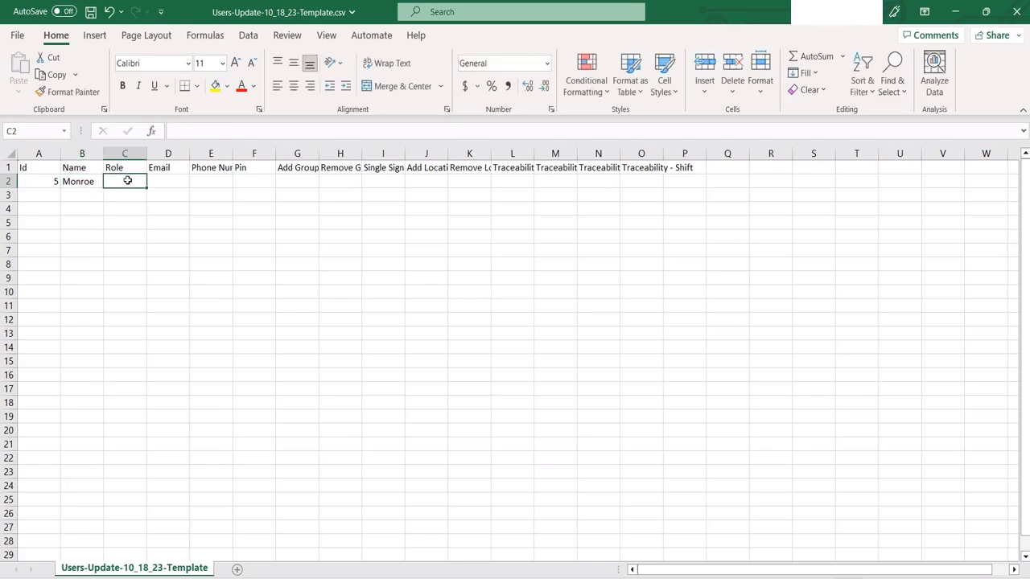
text(Data Entry)
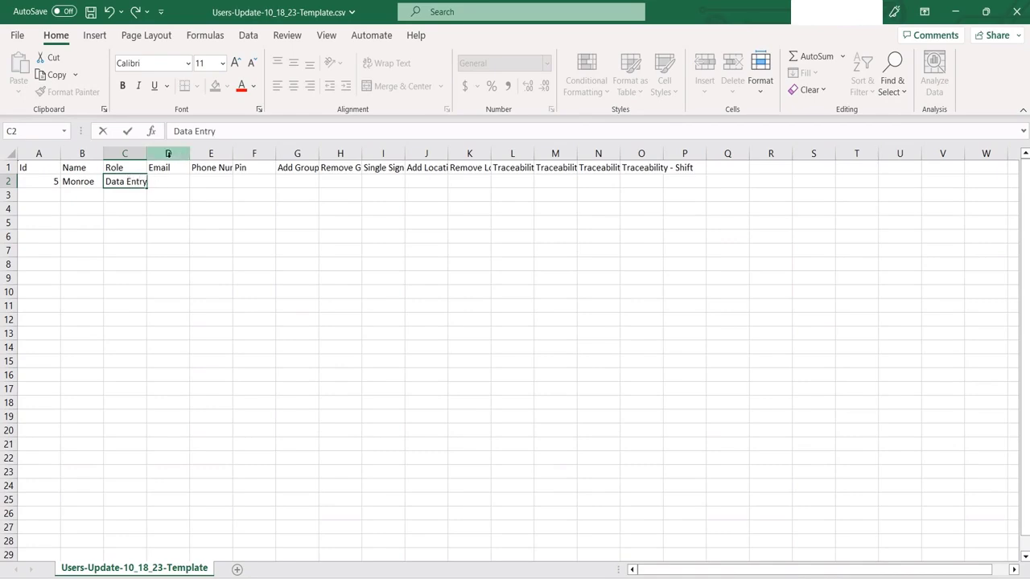
drag(172, 154, 208, 155)
click(171, 186)
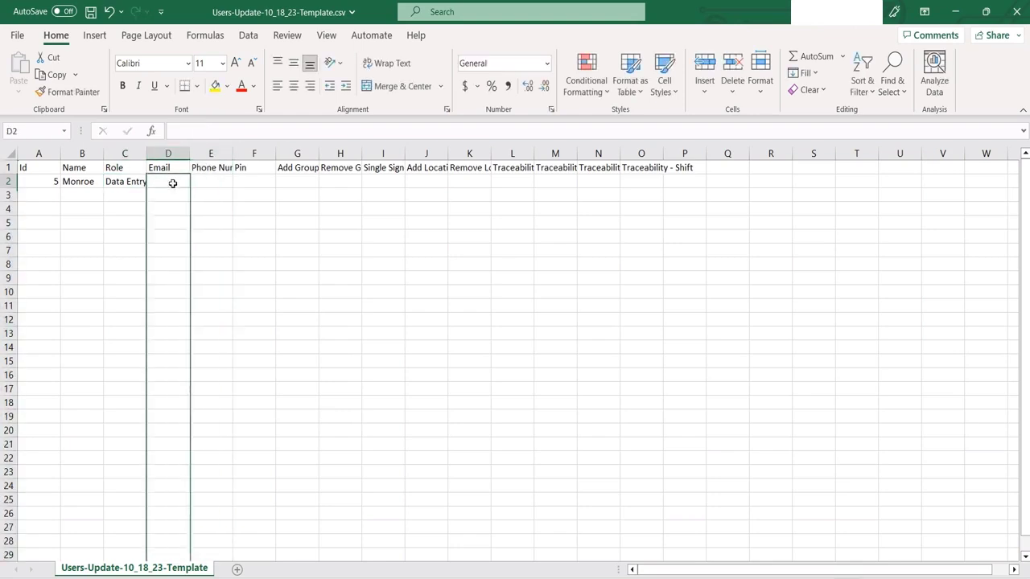
click(168, 154)
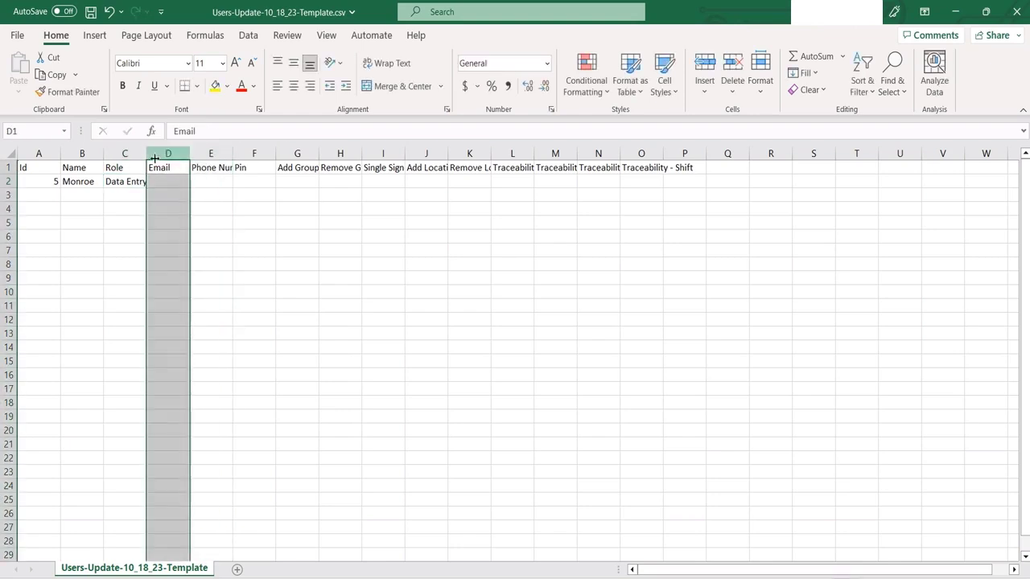
click(166, 180)
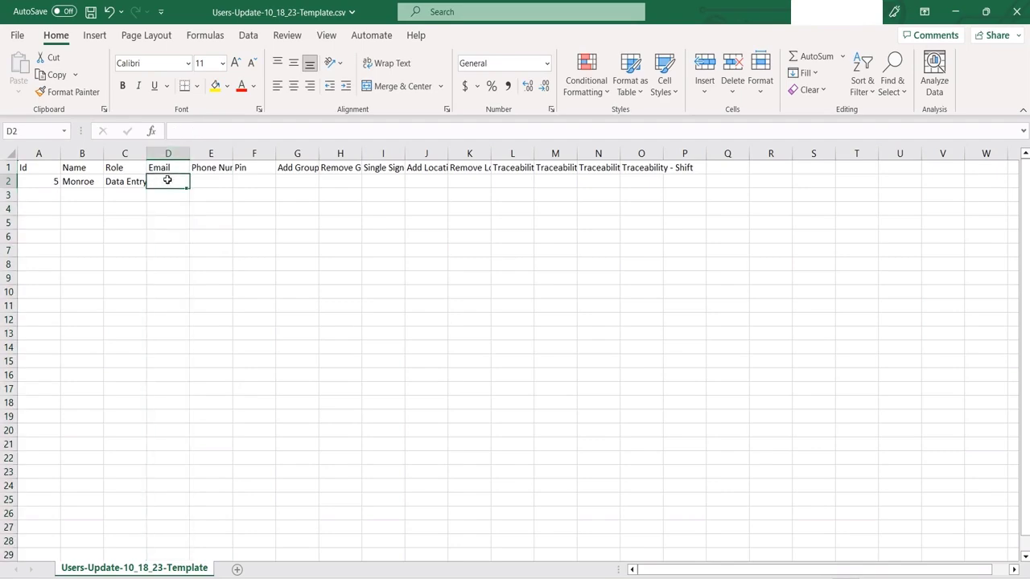
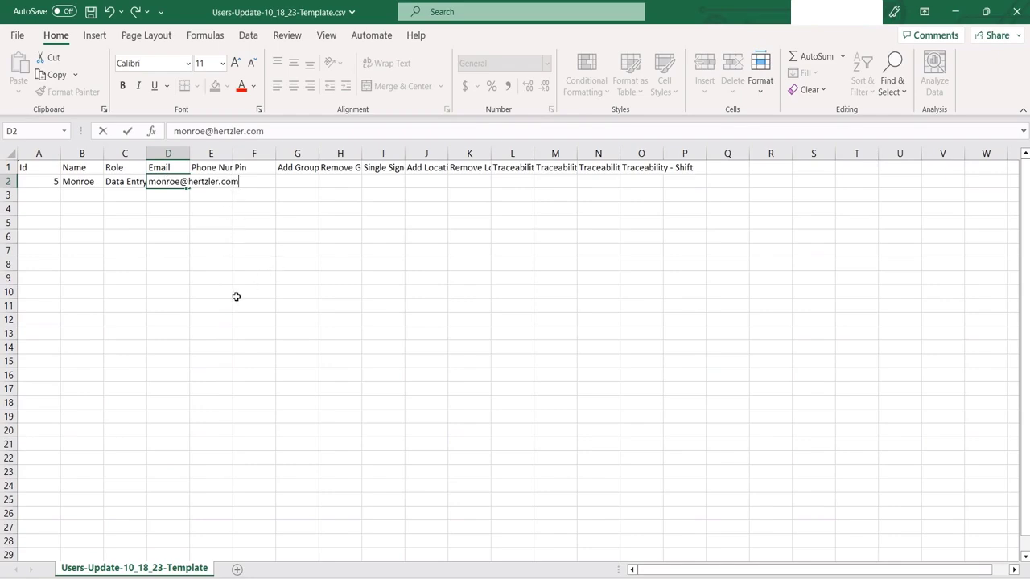
click(211, 153)
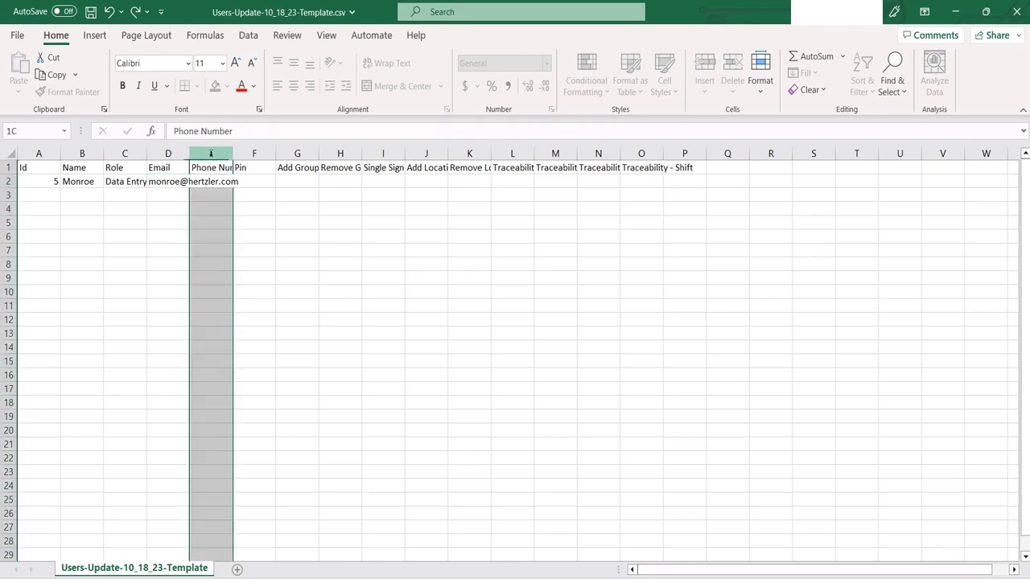
- Delete columns E through O, leaving only Id, Name, Role and Email, then close and save the template
ctrl+click(264, 153)
ctrl+click(301, 153)
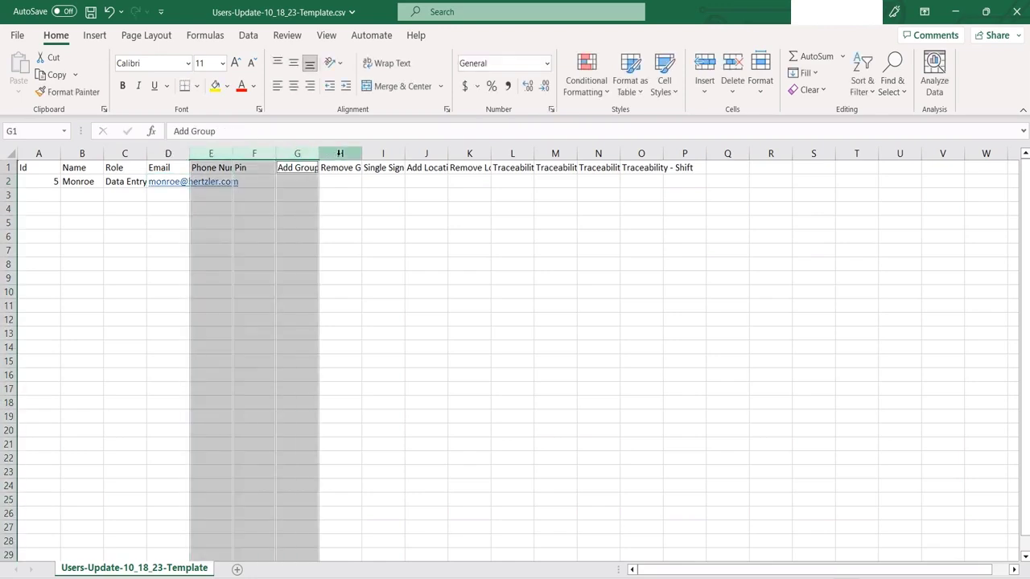
ctrl+click(344, 153)
ctrl+click(390, 152)
ctrl+click(427, 153)
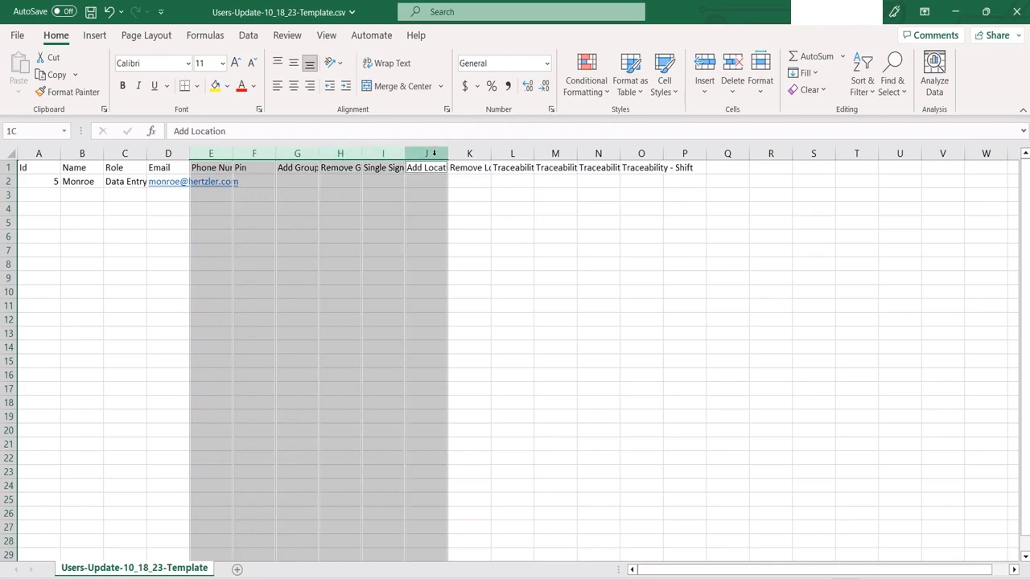
ctrl+click(480, 153)
ctrl+click(513, 153)
ctrl+click(553, 152)
ctrl+click(597, 153)
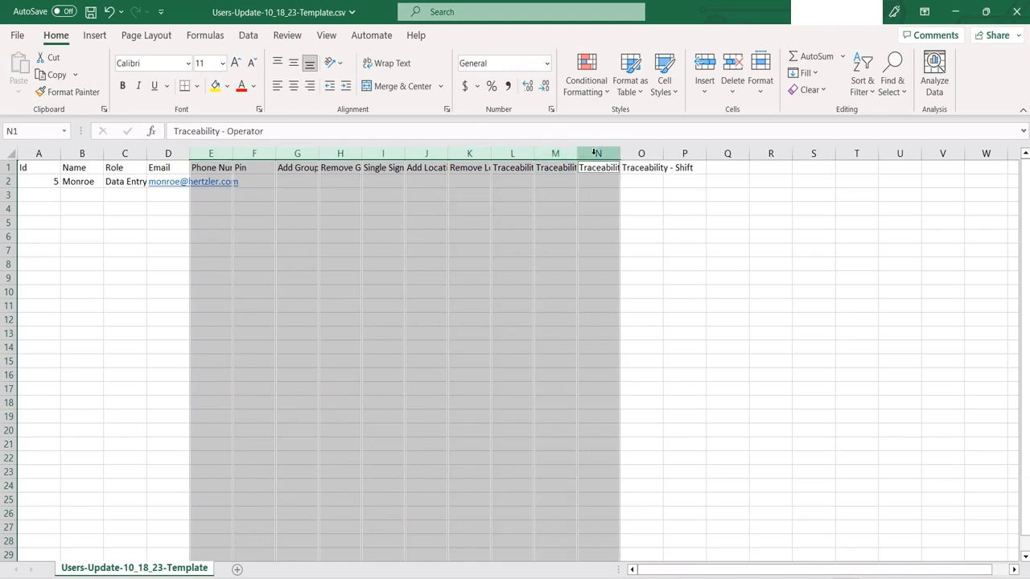
ctrl+click(646, 155)
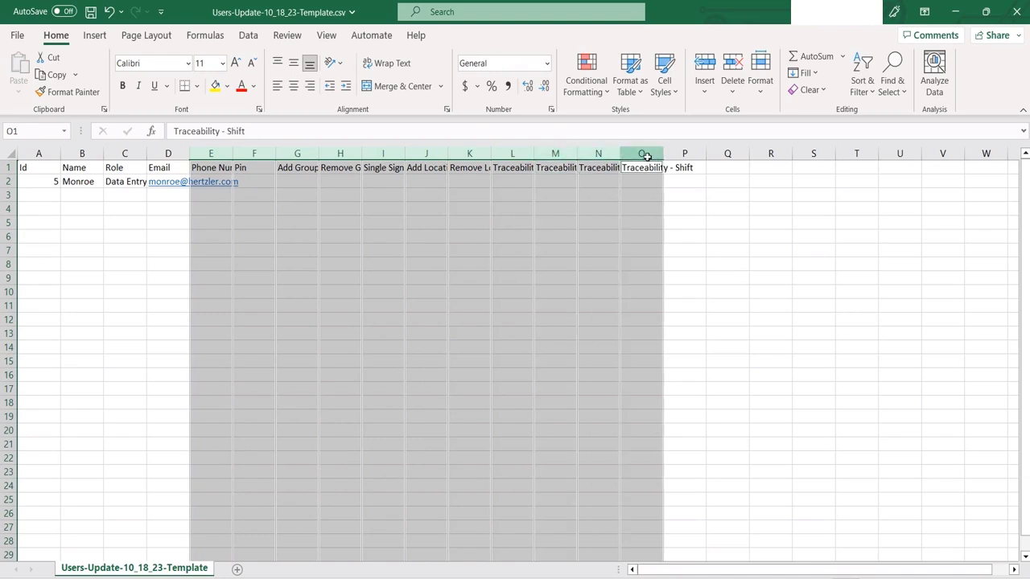
right_click(531, 282)
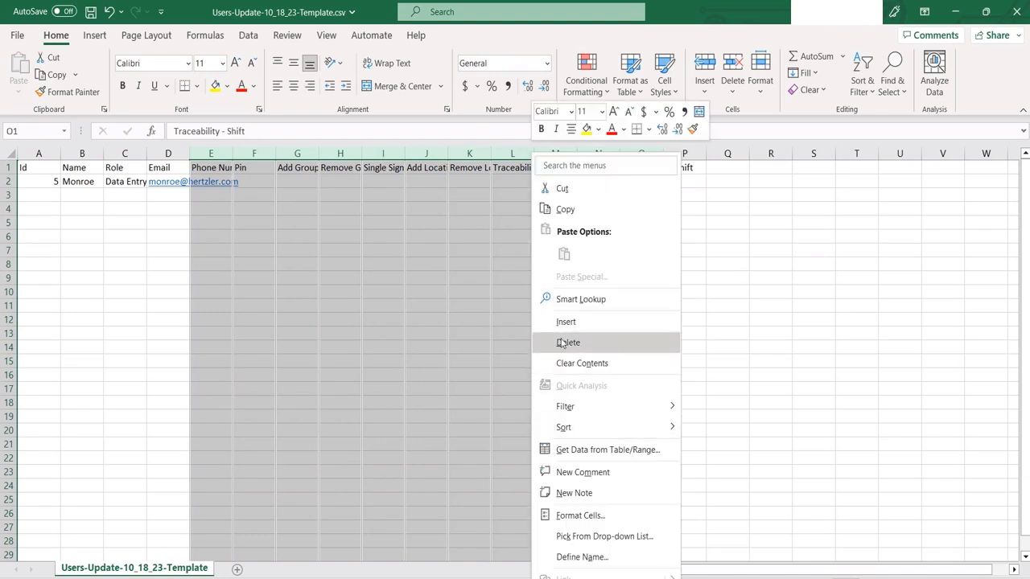
click(566, 343)
click(742, 346)
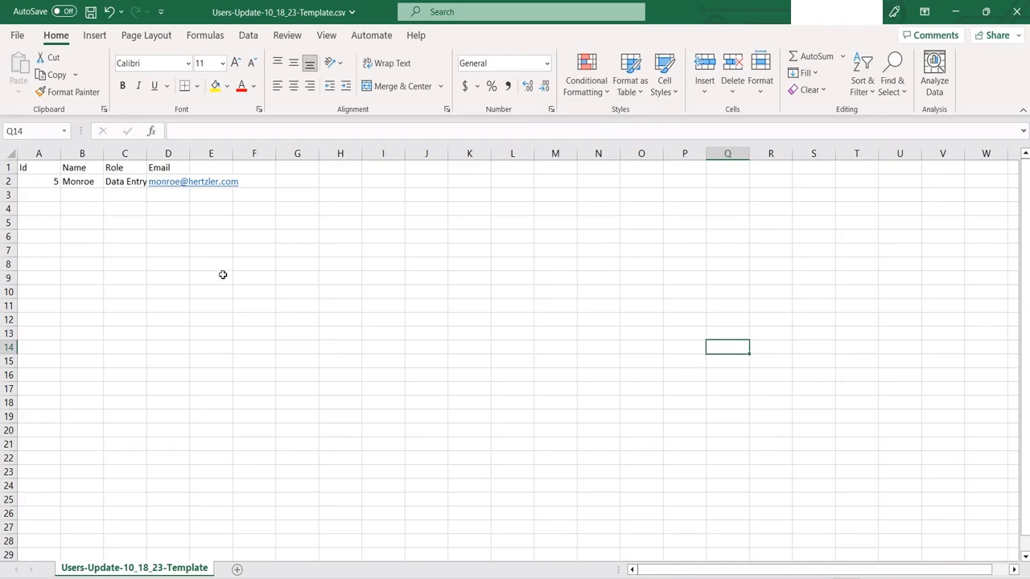
click(1011, 23)
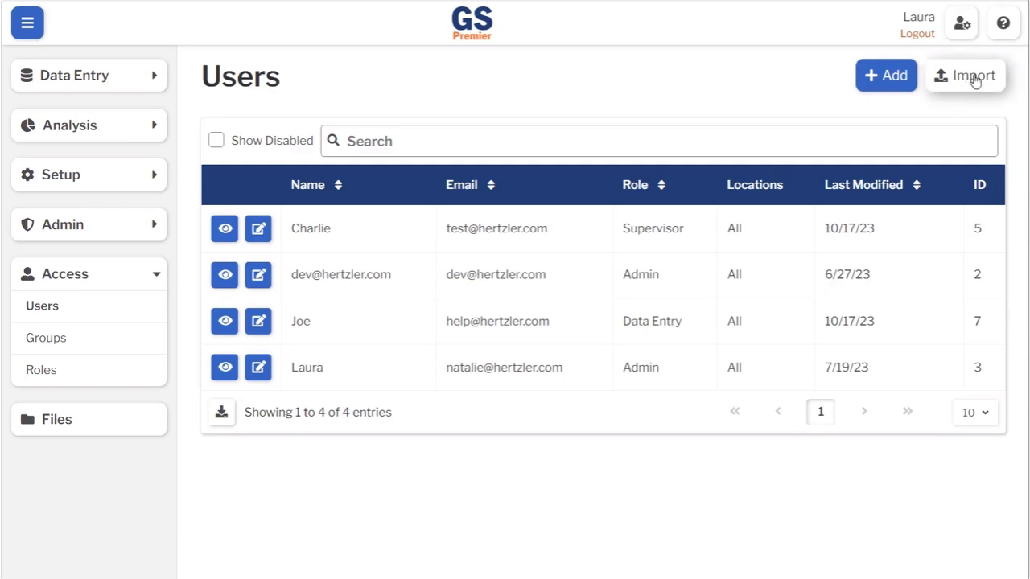
- Upload Users-Update-10_18_23-Template.csv from Downloads into the Users import and start it for one user update
click(974, 79)
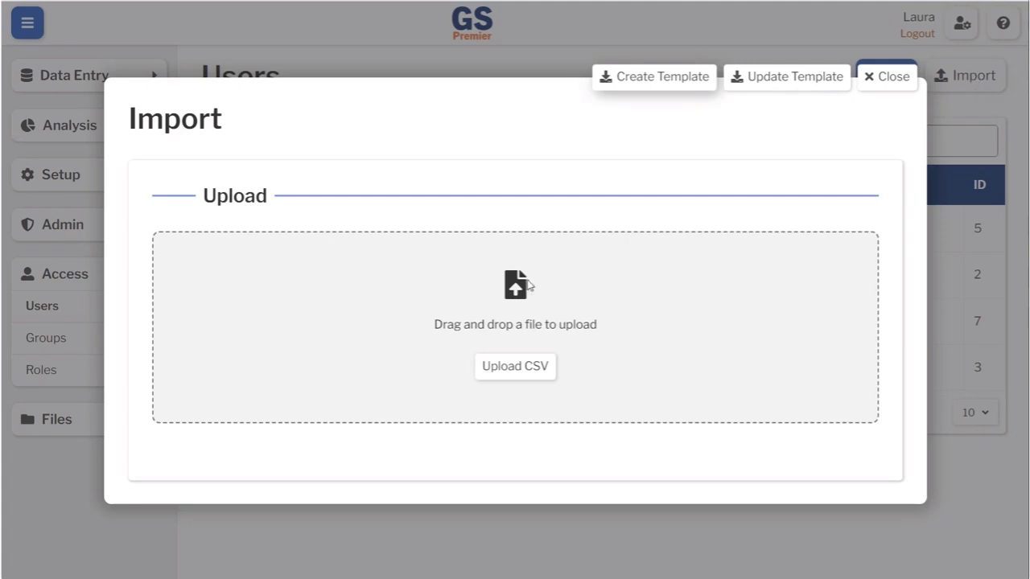
click(510, 370)
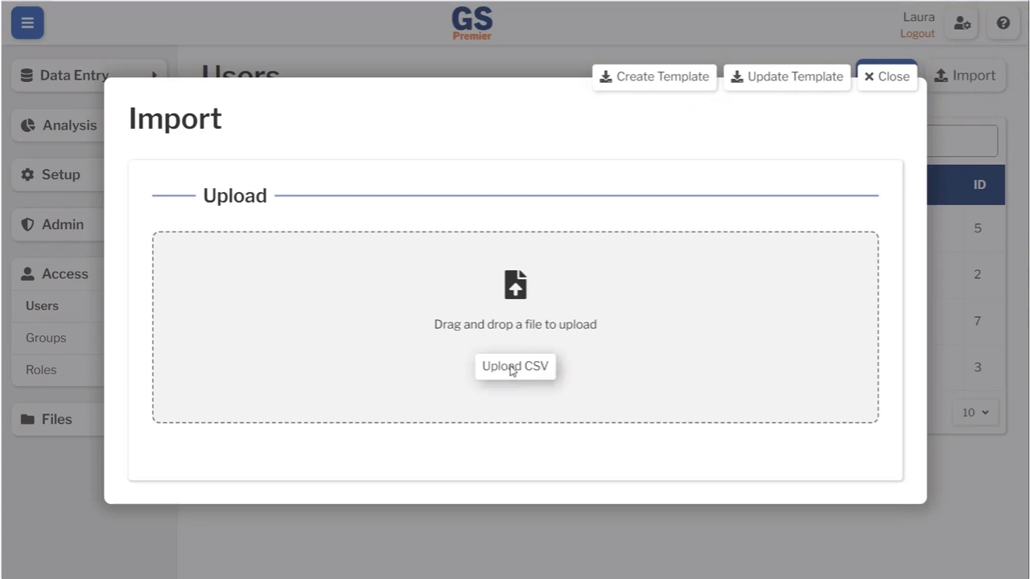
click(159, 114)
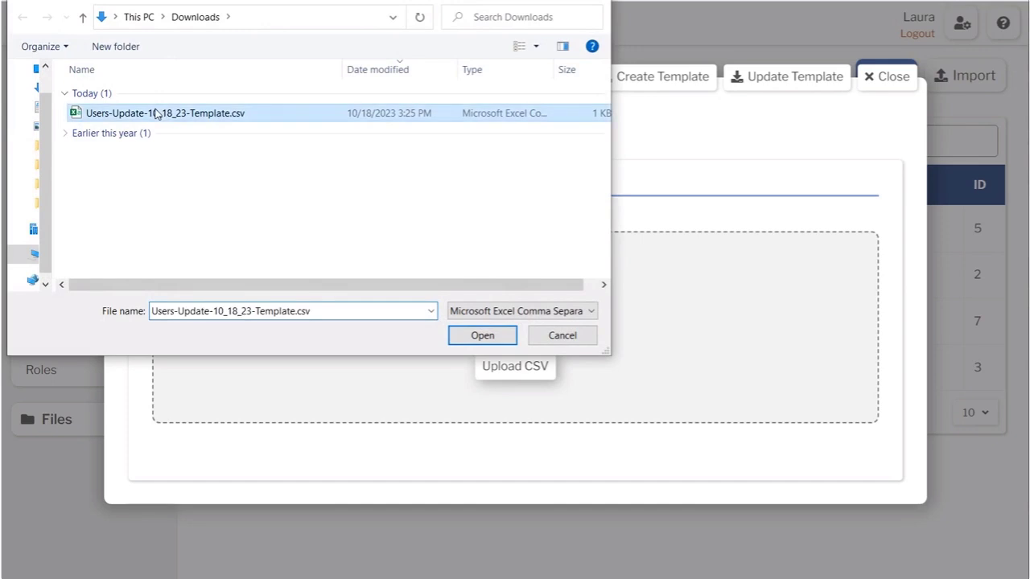
click(483, 340)
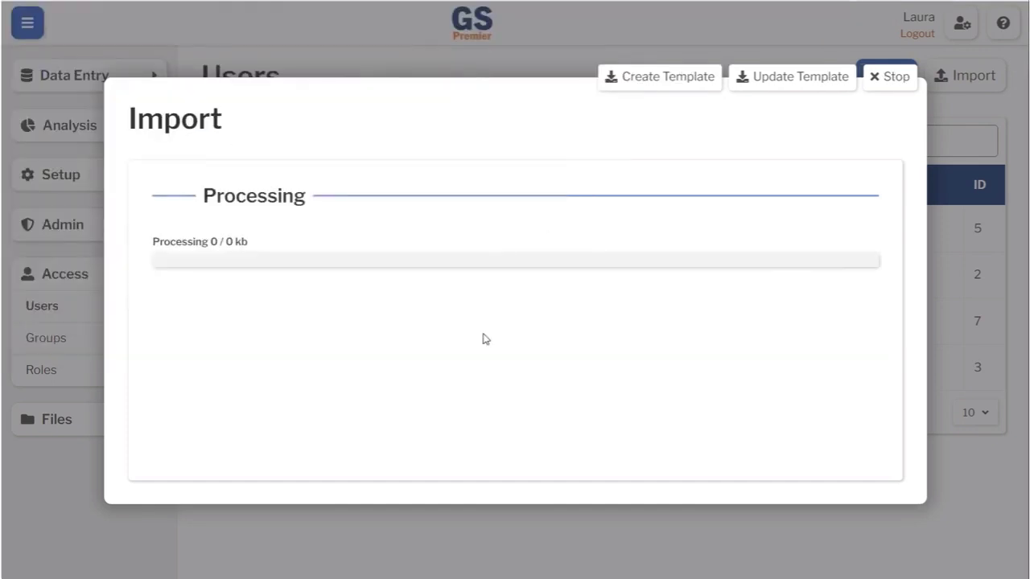
click(173, 450)
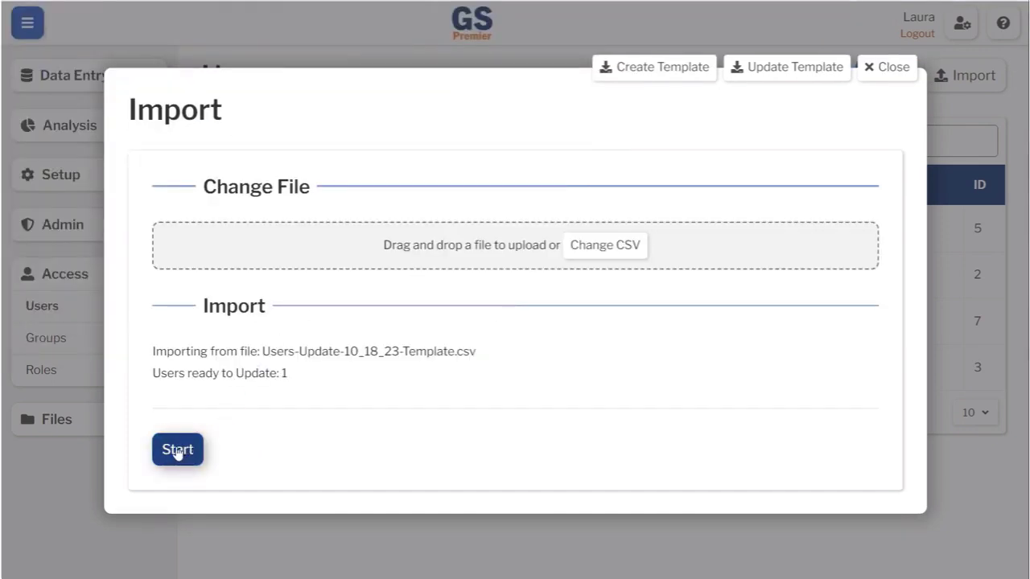